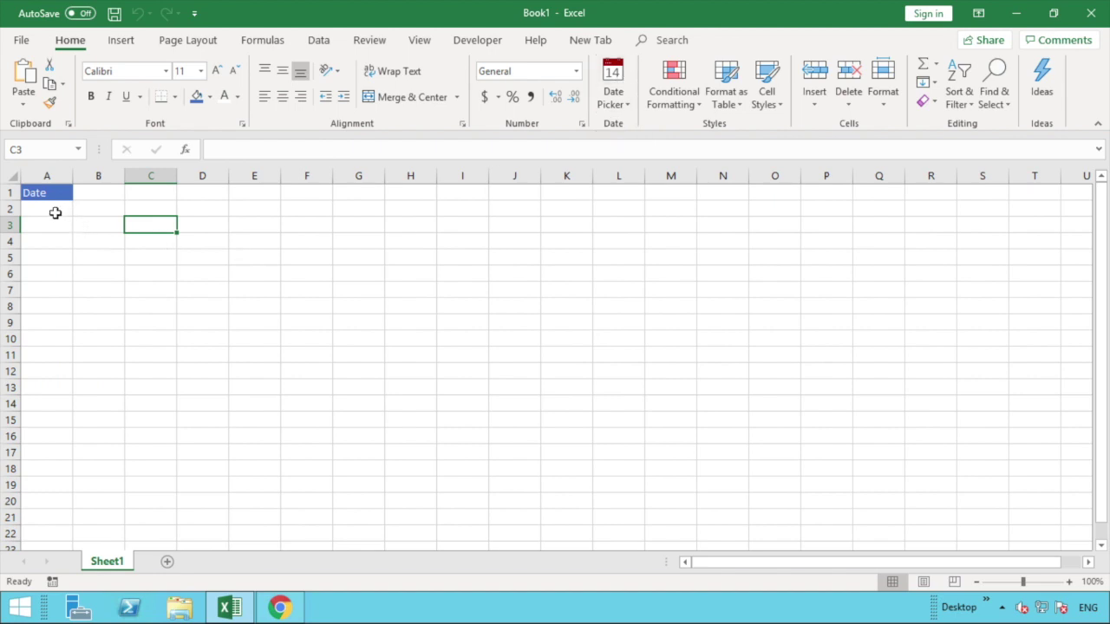
Step: Insert the date 9/10/2019 in cell A2 with the in-cell date picker and fit column A to its contents
click(54, 212)
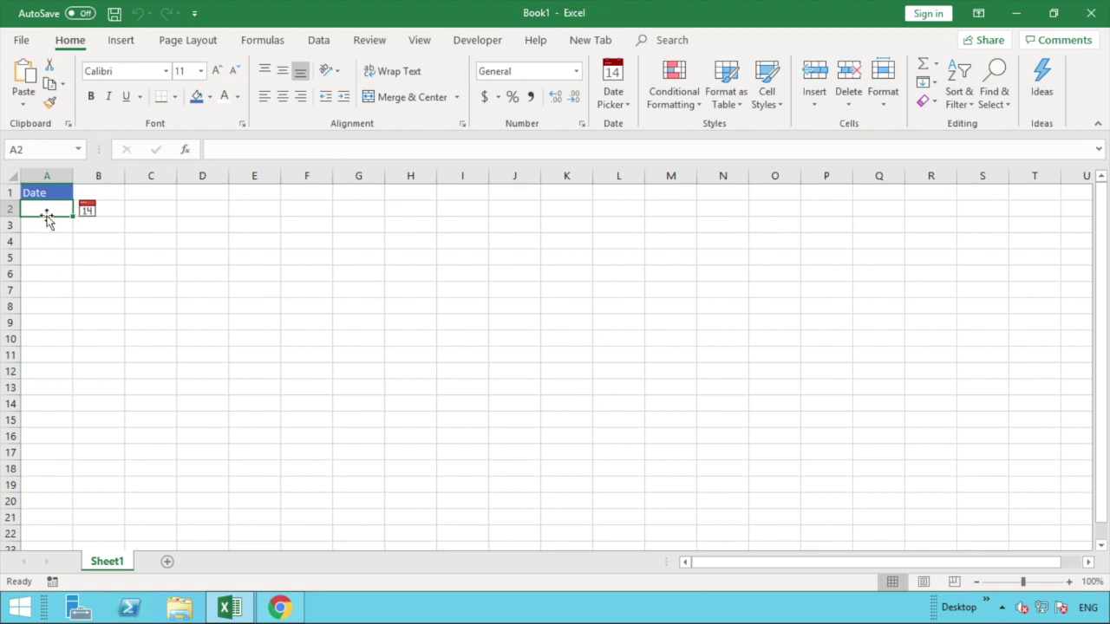
click(88, 212)
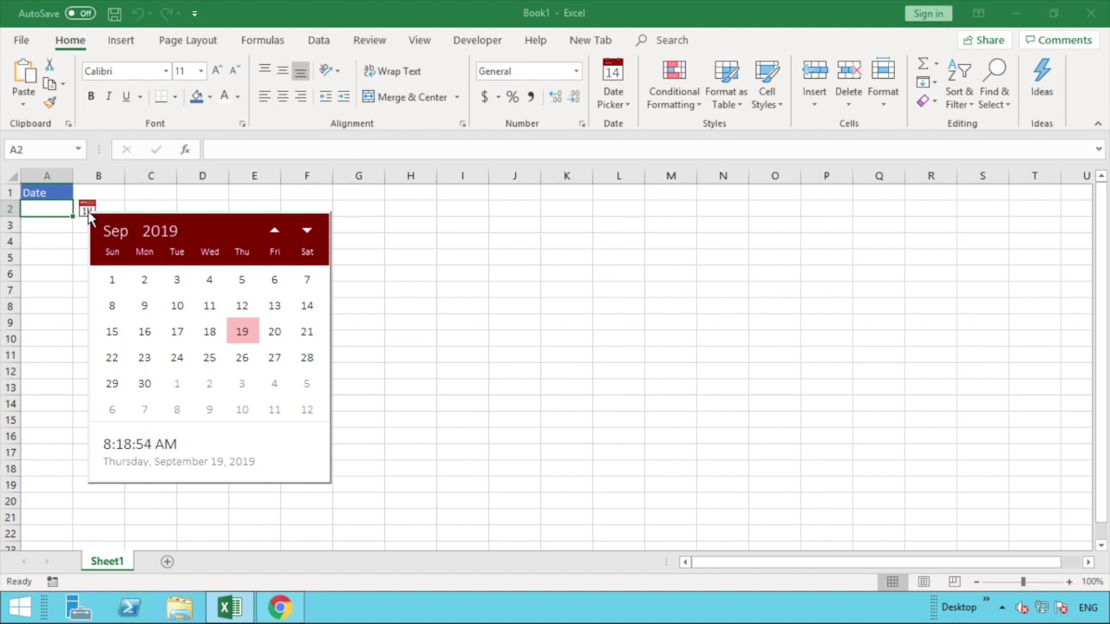
click(182, 305)
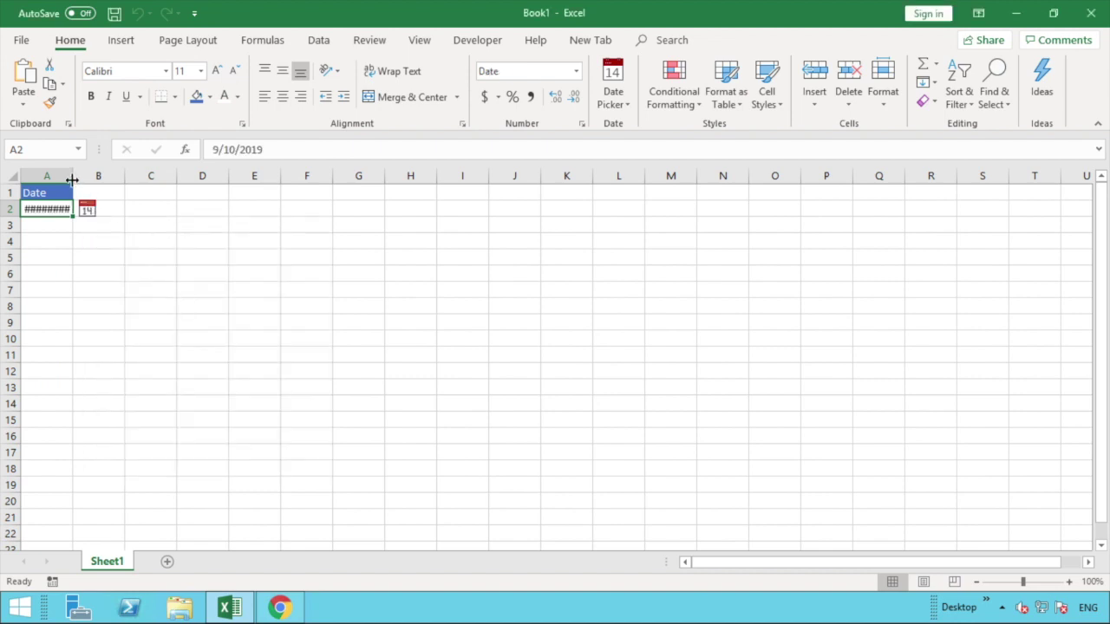
double_click(72, 178)
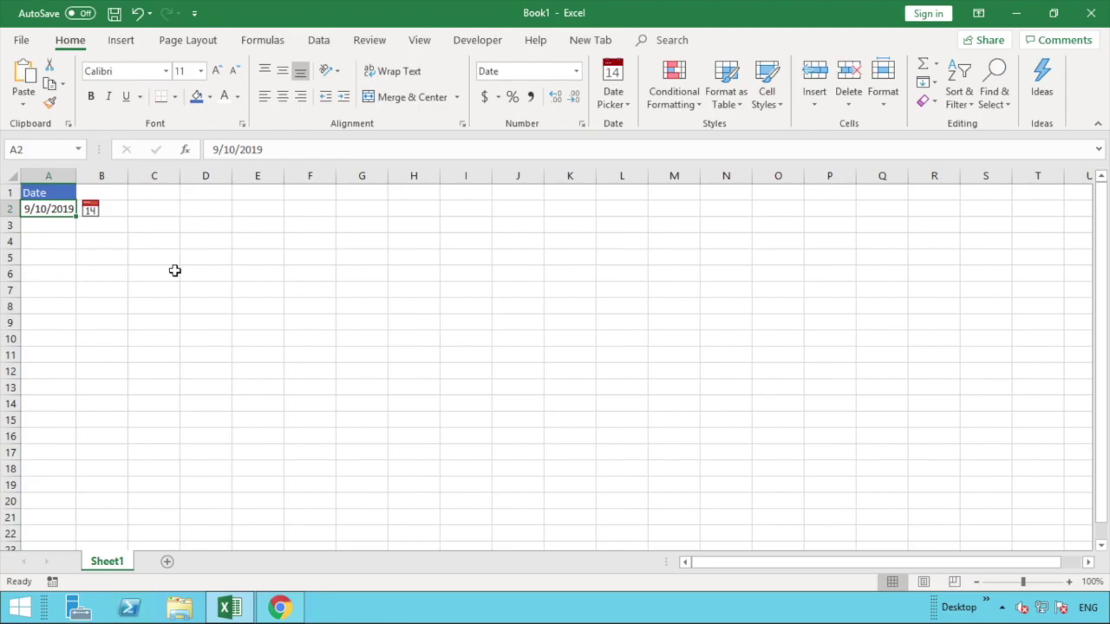
Step: Switch to Chrome and find the download link for Excel 2007 - 2019 on the Excel Date Picker page
key(alt+Tab)
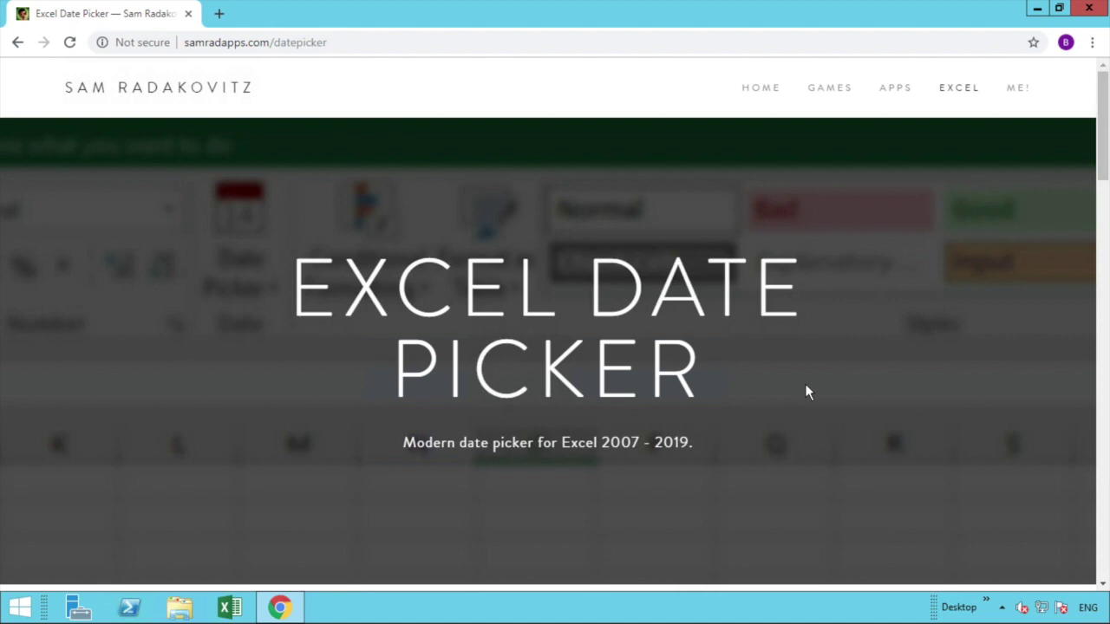
click(1103, 586)
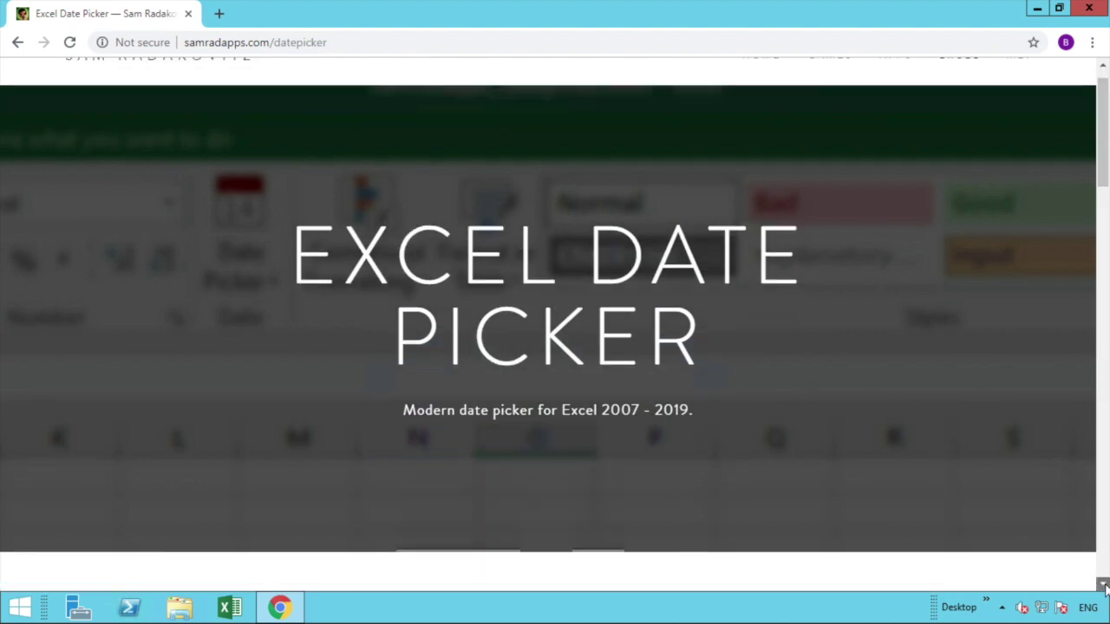
click(1103, 586)
scroll(1102, 586, down, 10)
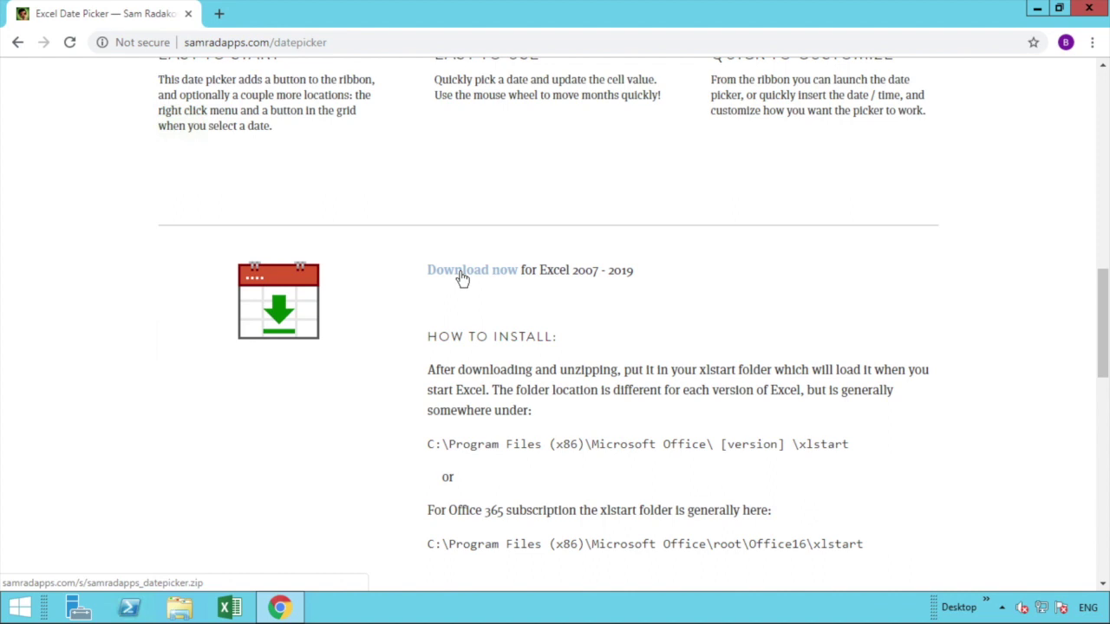
Step: In File Explorer, extract samradapps_datepicker.zip from the Downloads folder to the Desktop
click(180, 606)
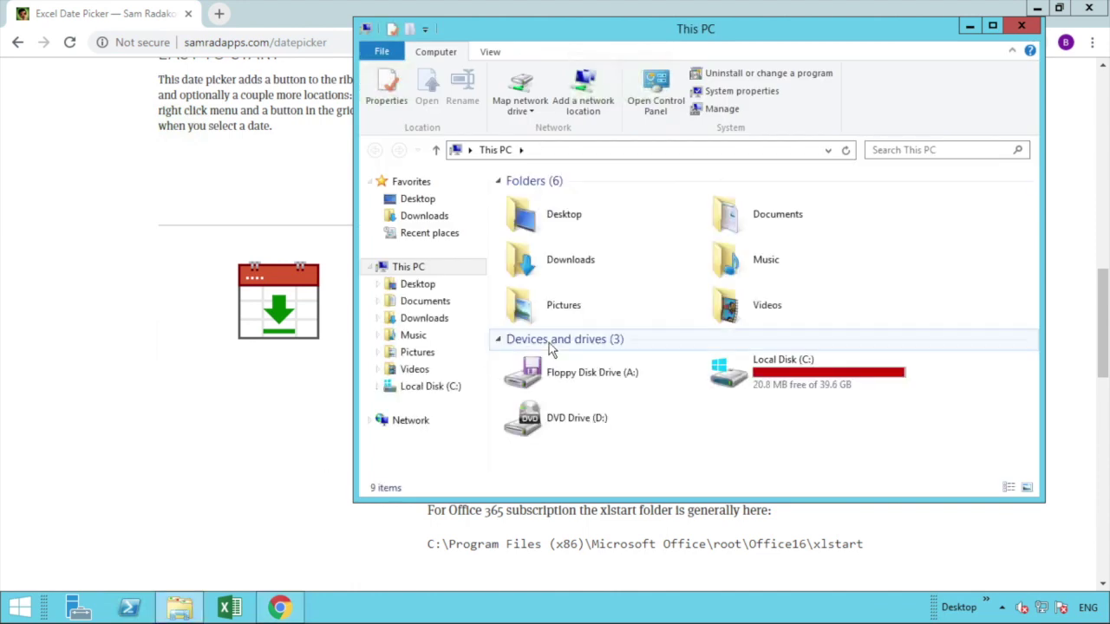
click(429, 218)
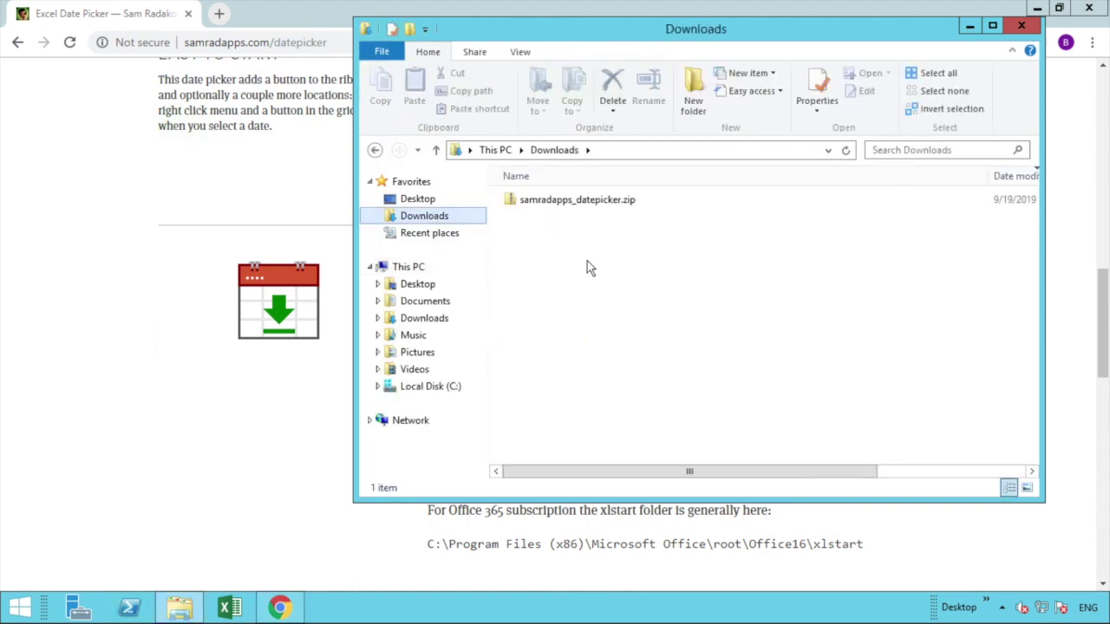
click(583, 204)
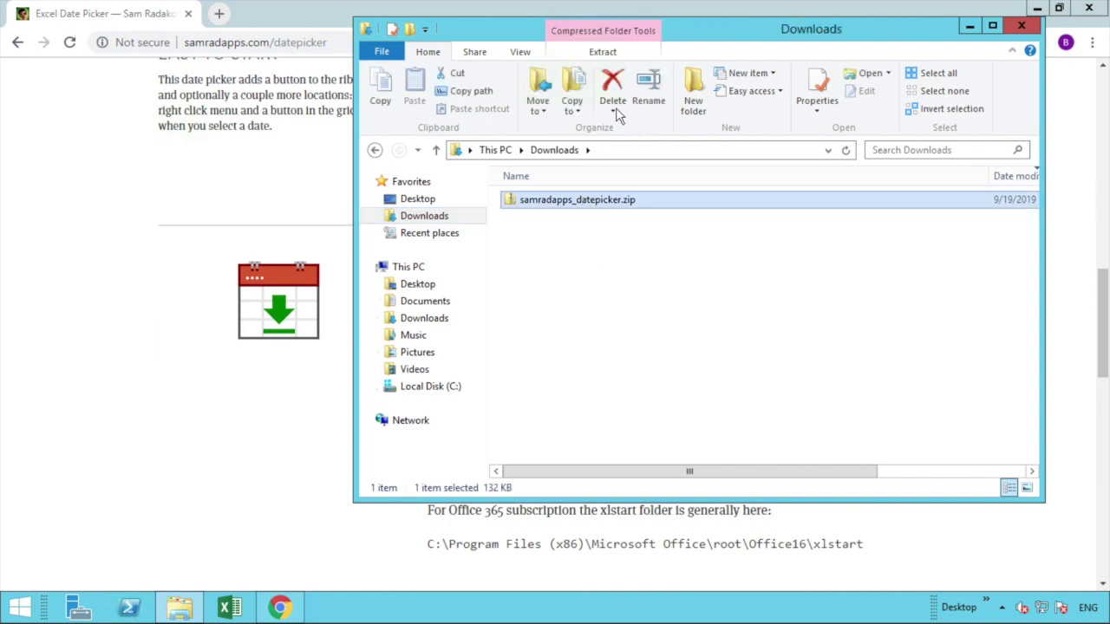
click(602, 52)
click(681, 89)
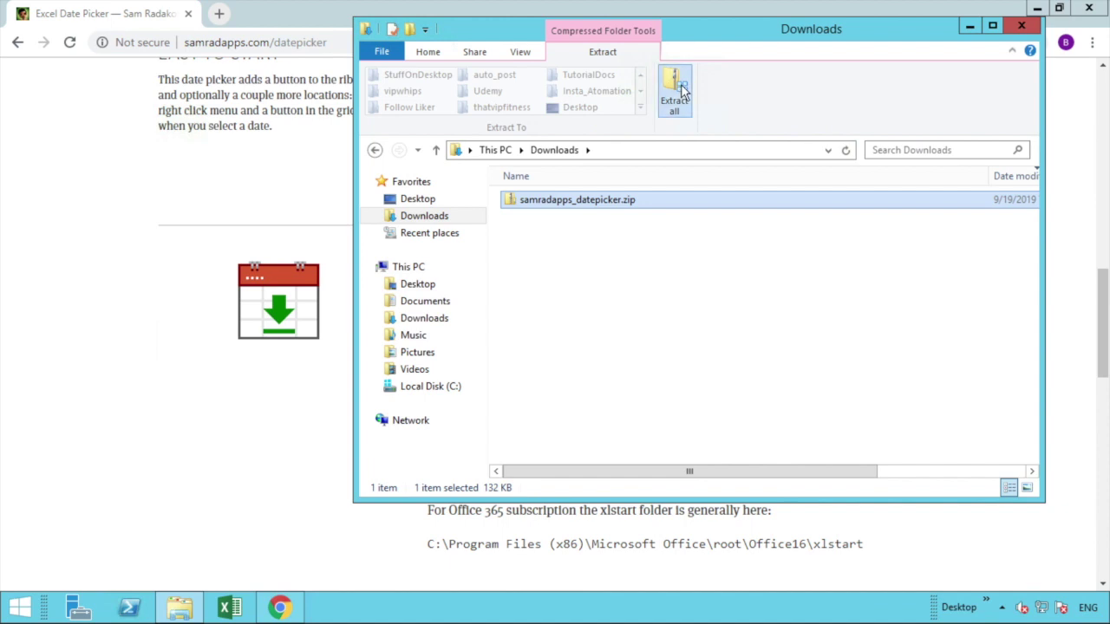
click(734, 234)
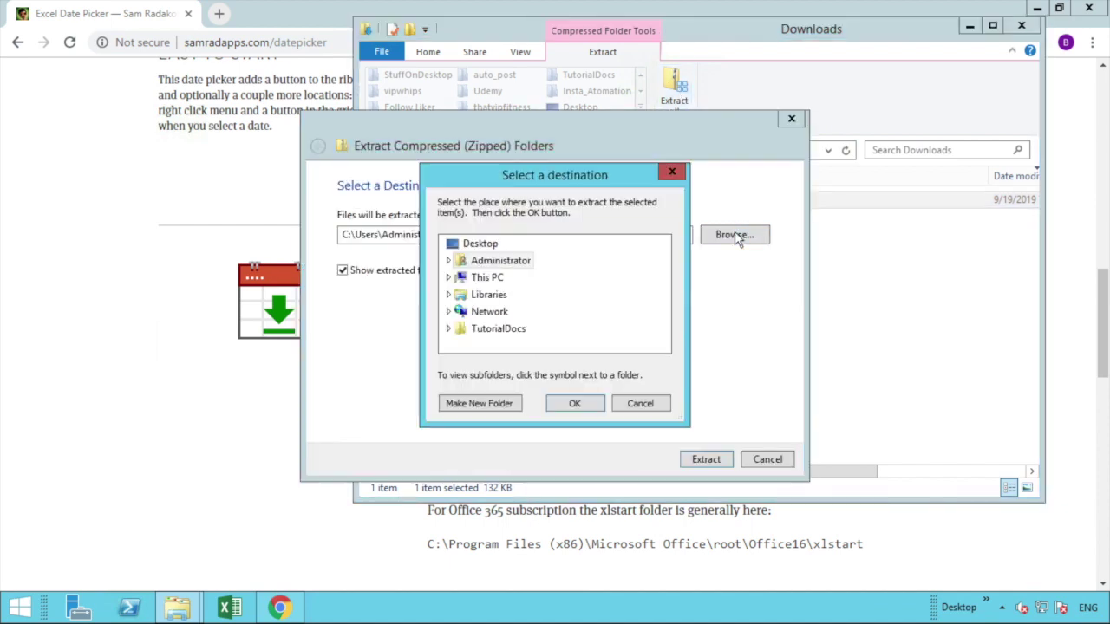
click(583, 406)
click(705, 460)
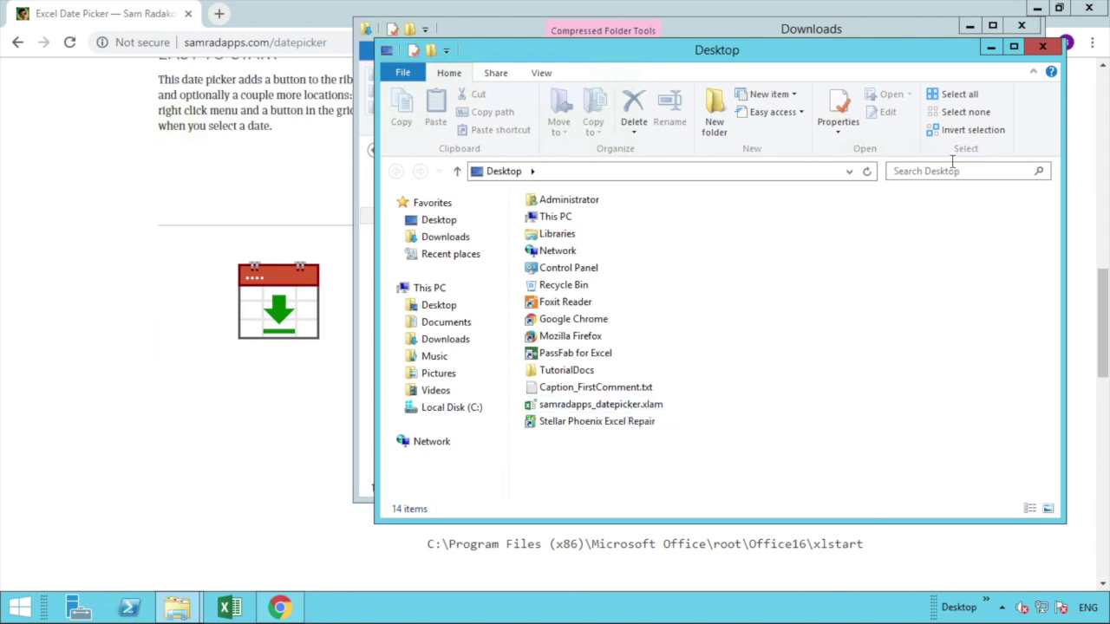
Step: Close the Desktop and Downloads folder windows and minimize the browser
click(1036, 47)
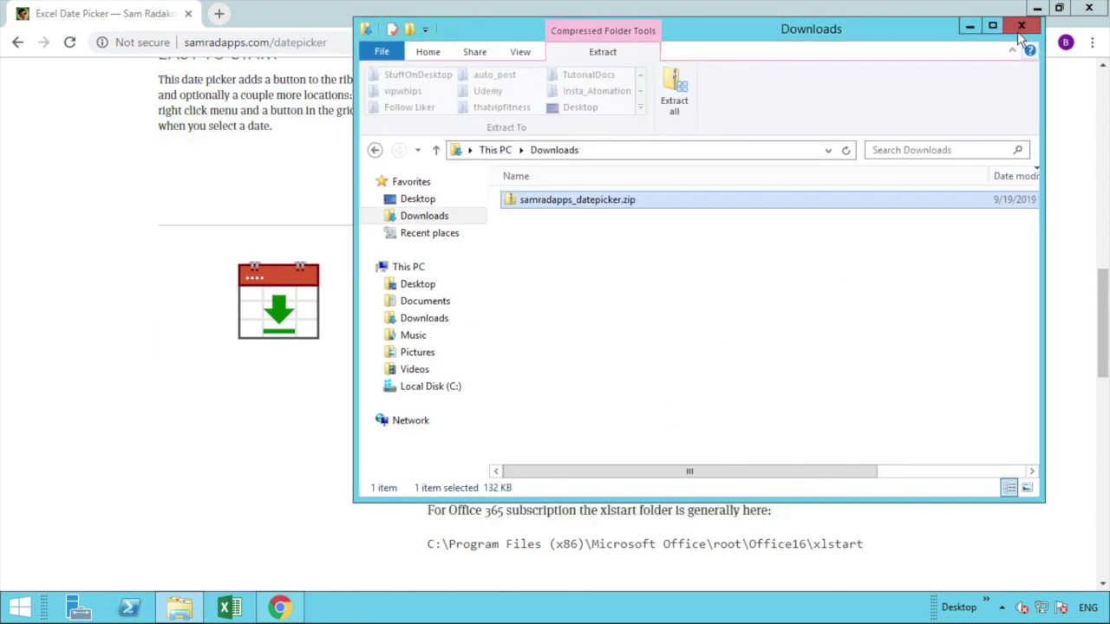
click(1020, 28)
click(1037, 8)
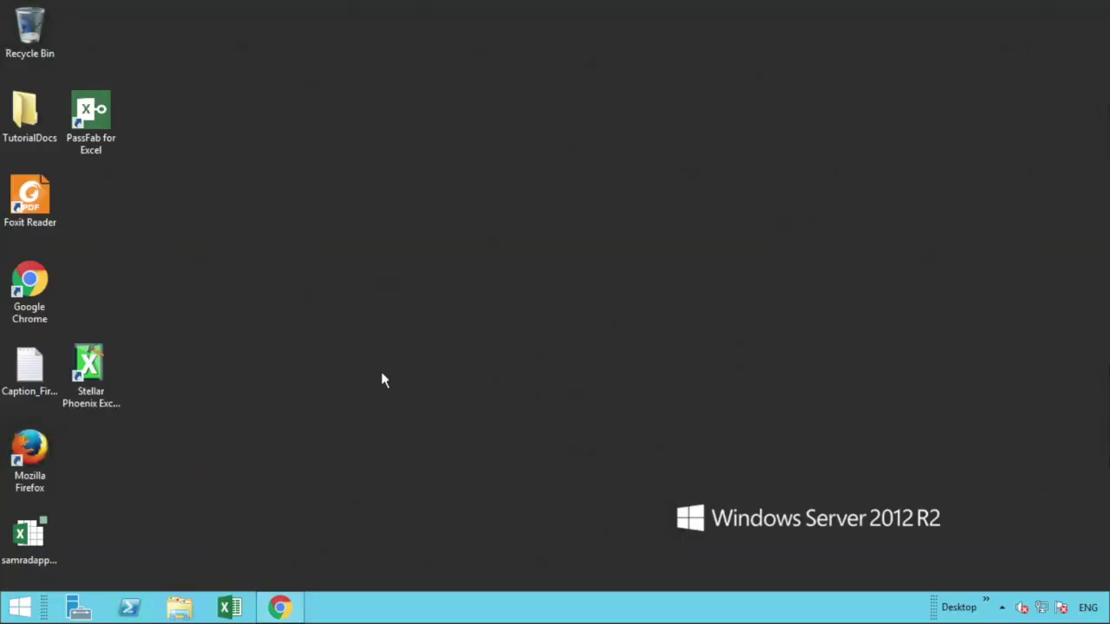
Step: Start Excel with a blank workbook, cancelling the Insert Function dialog and dismissing the Office update notice
click(242, 610)
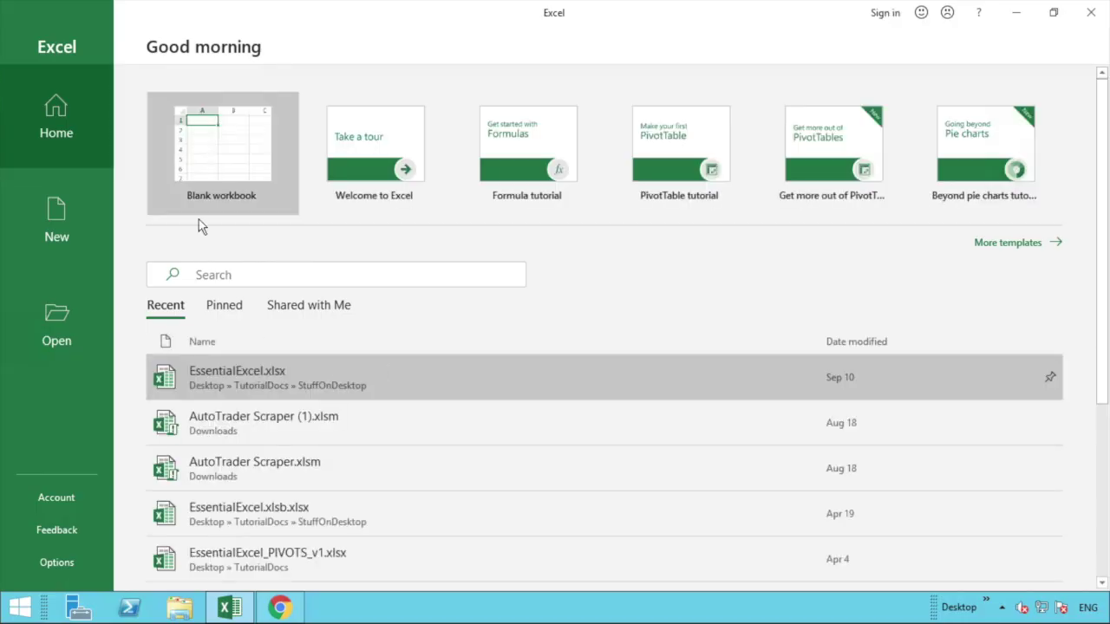
click(196, 179)
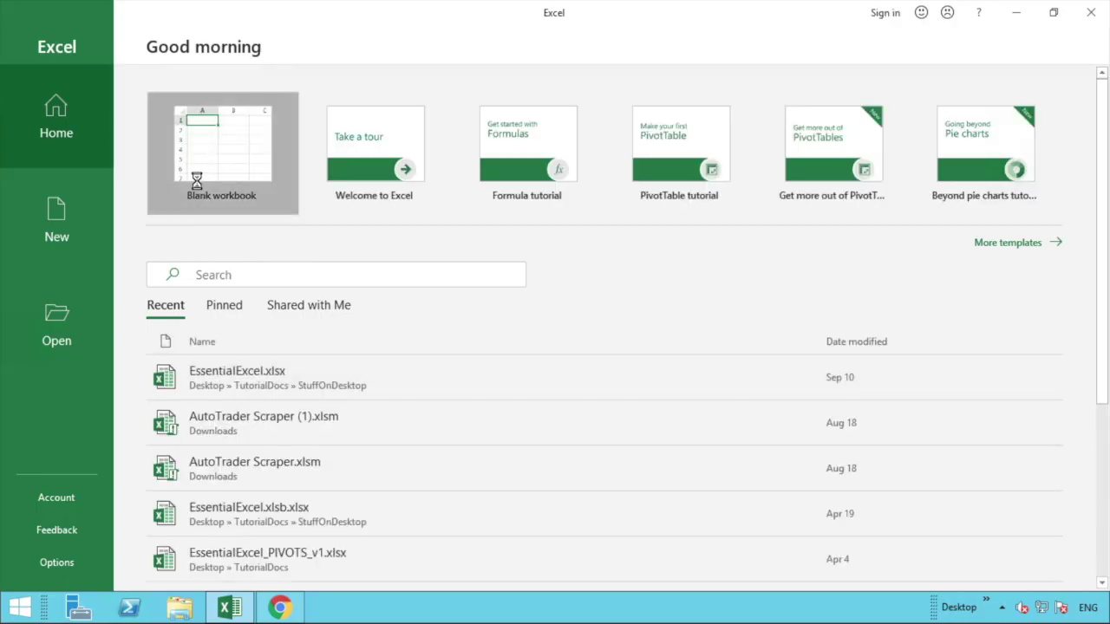
click(197, 181)
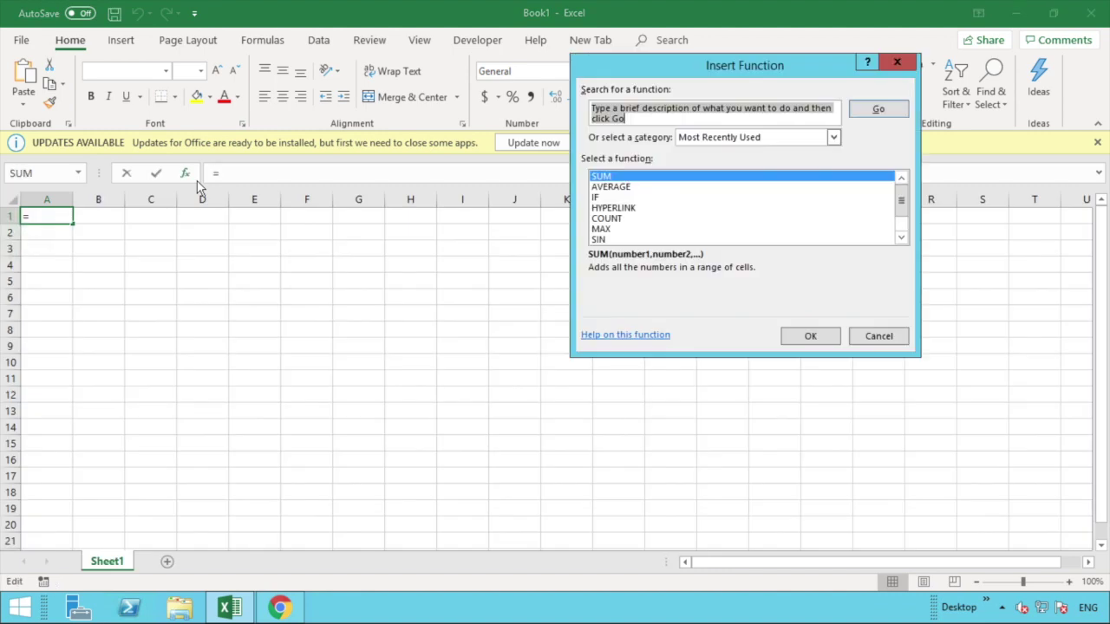
click(880, 337)
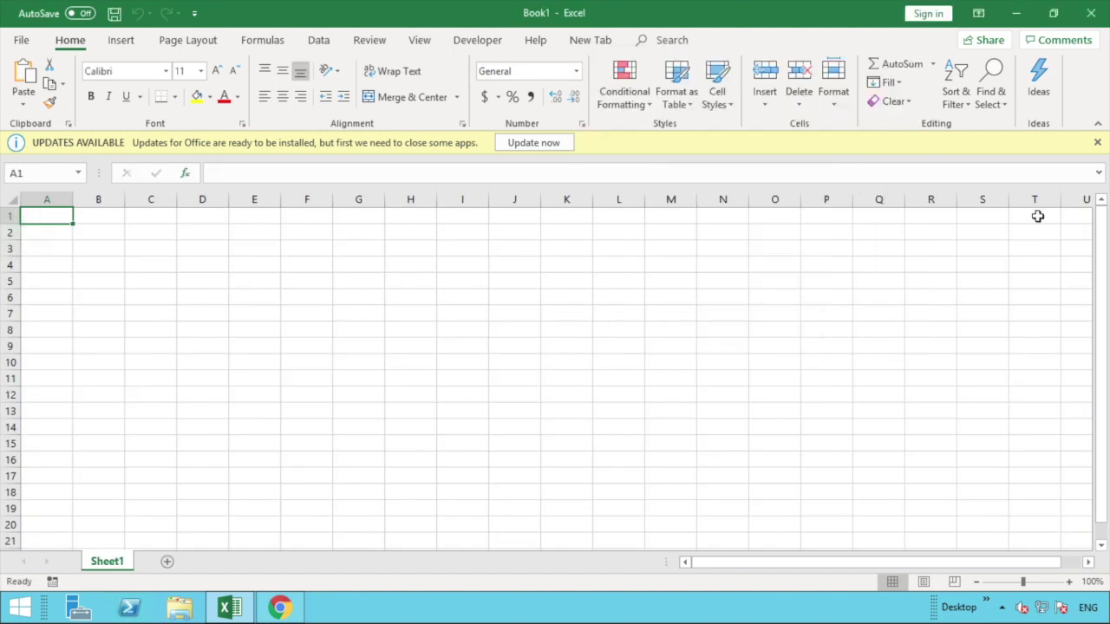
click(1097, 142)
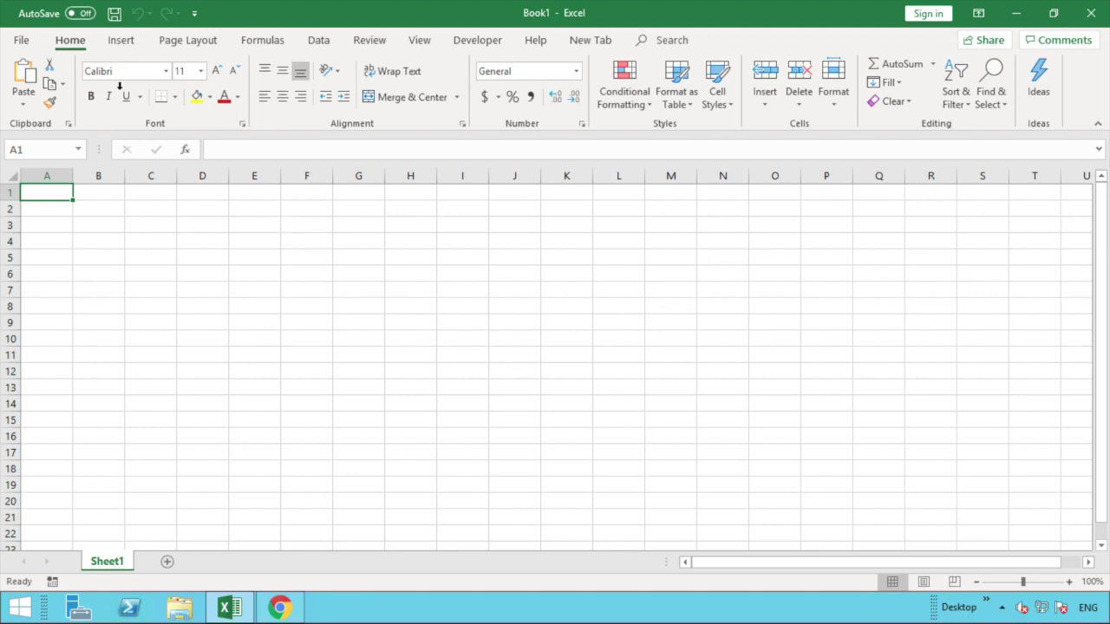
Step: Open the list of available Excel Add-ins from the Excel options
click(22, 43)
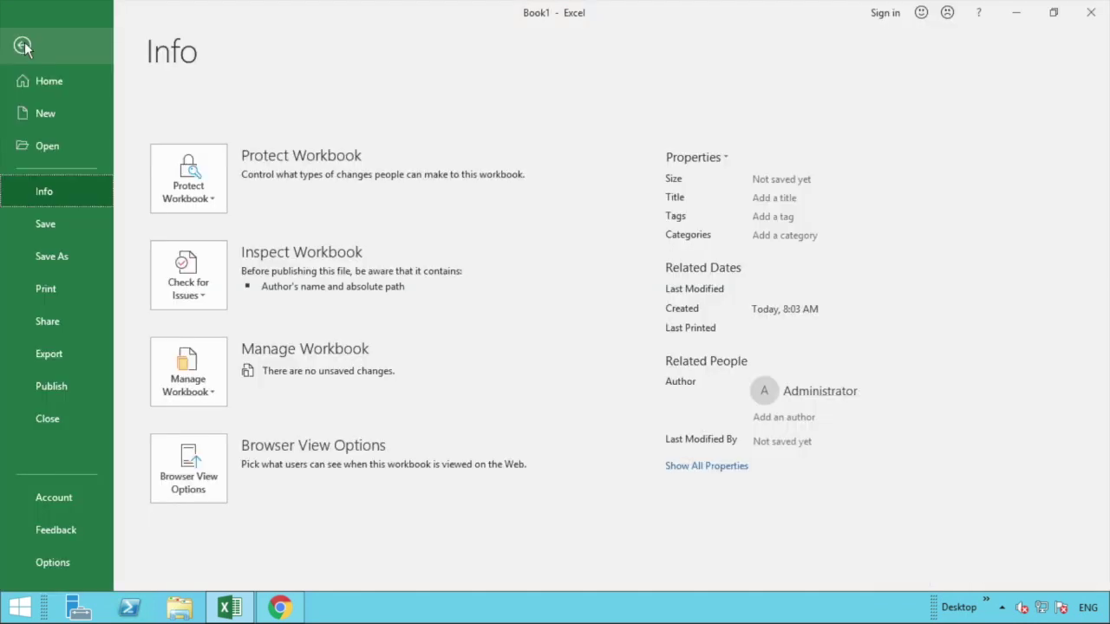
click(65, 557)
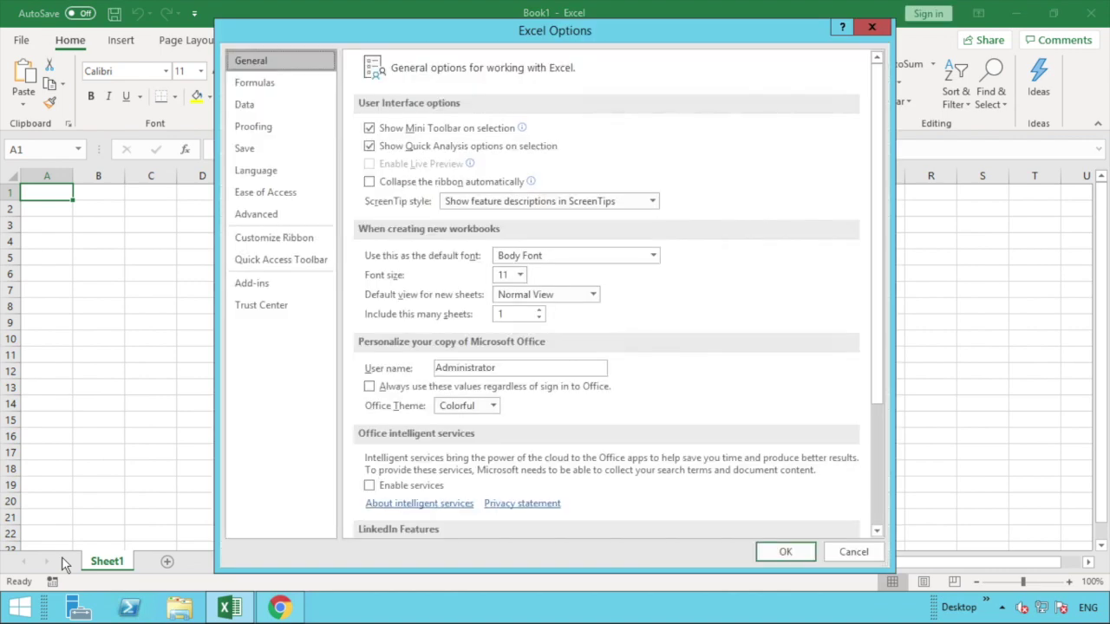
click(257, 284)
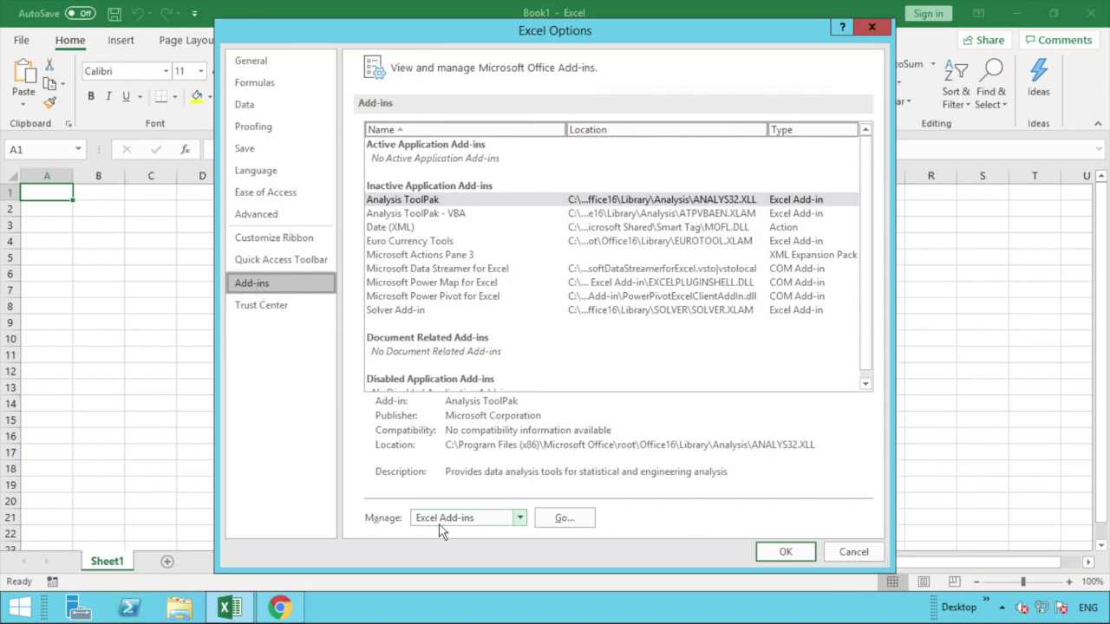
click(520, 518)
click(520, 519)
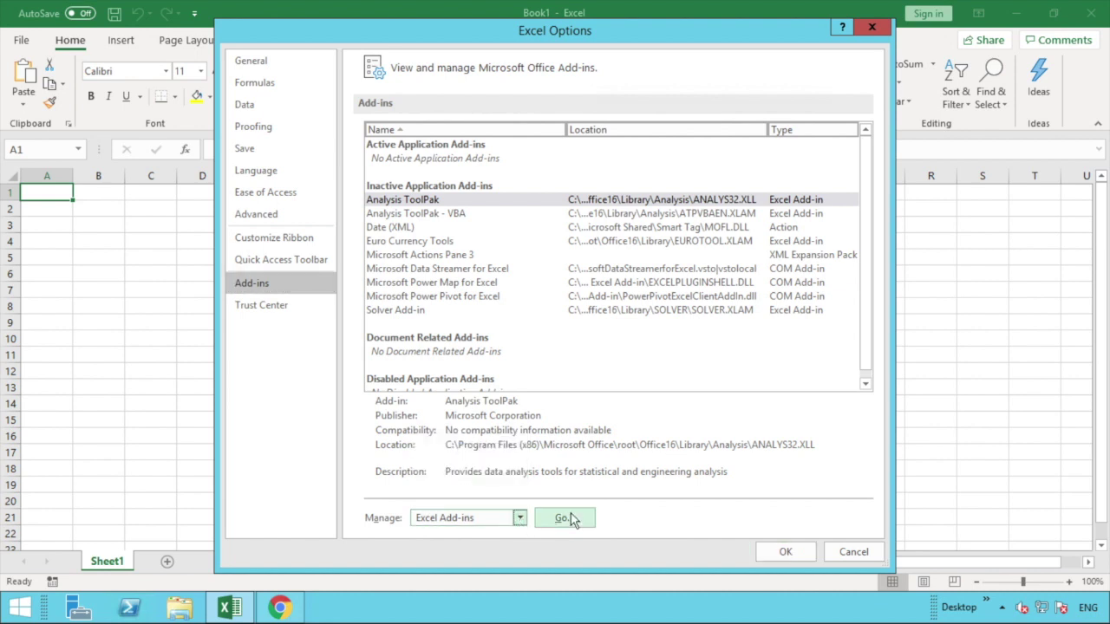
click(565, 518)
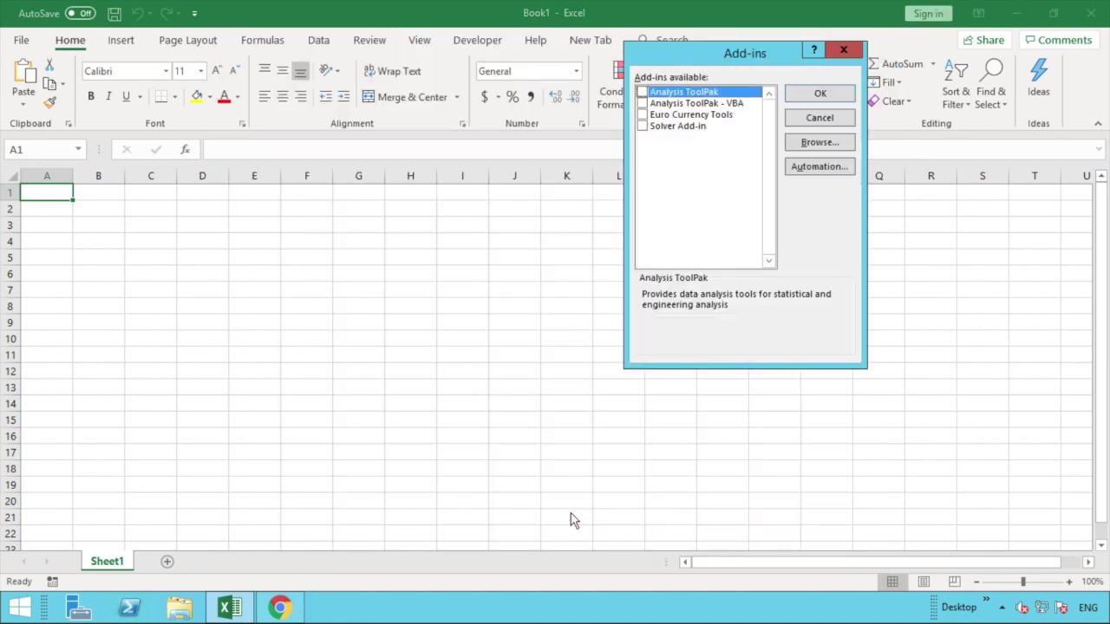
Step: Add samradapps_datepicker.xlam from the Desktop as an Excel add-in and confirm it as enabled
click(834, 146)
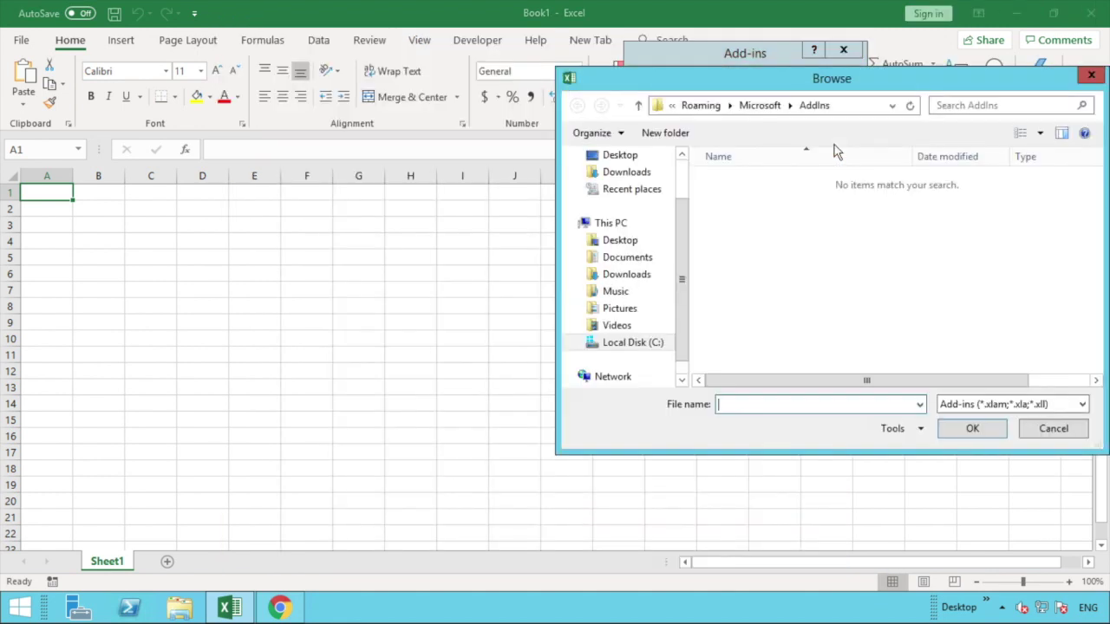
click(629, 156)
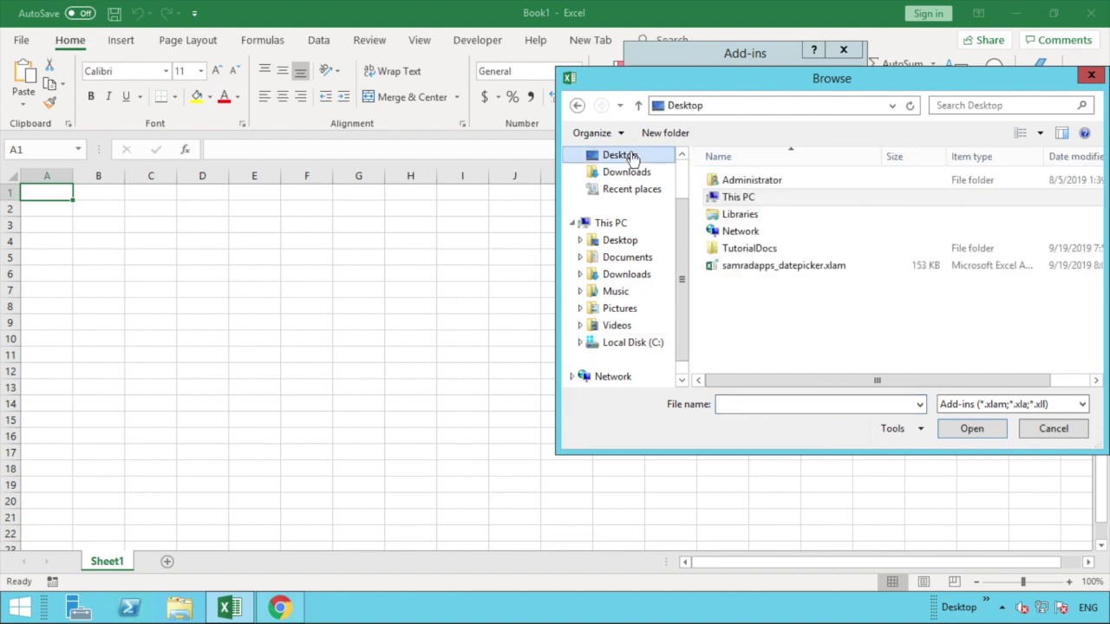
click(718, 267)
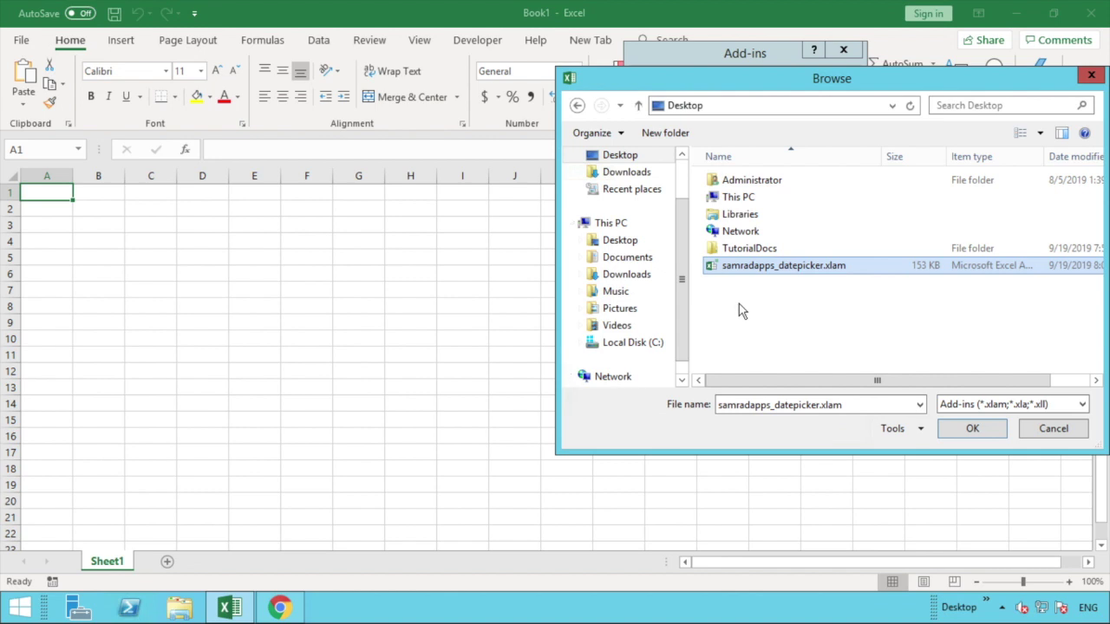
click(969, 428)
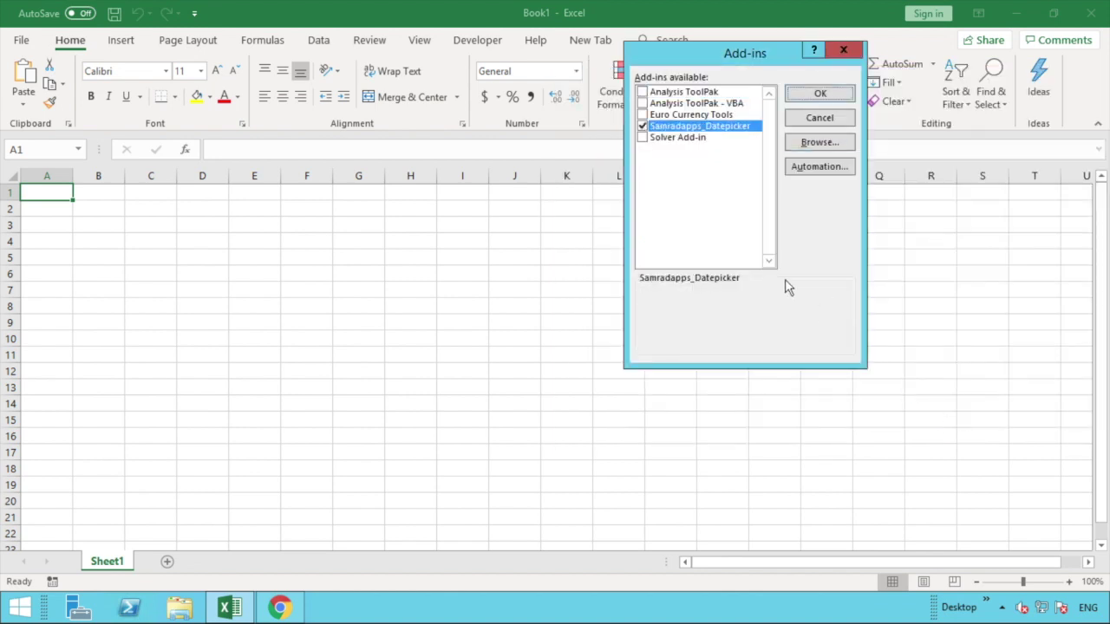
click(798, 94)
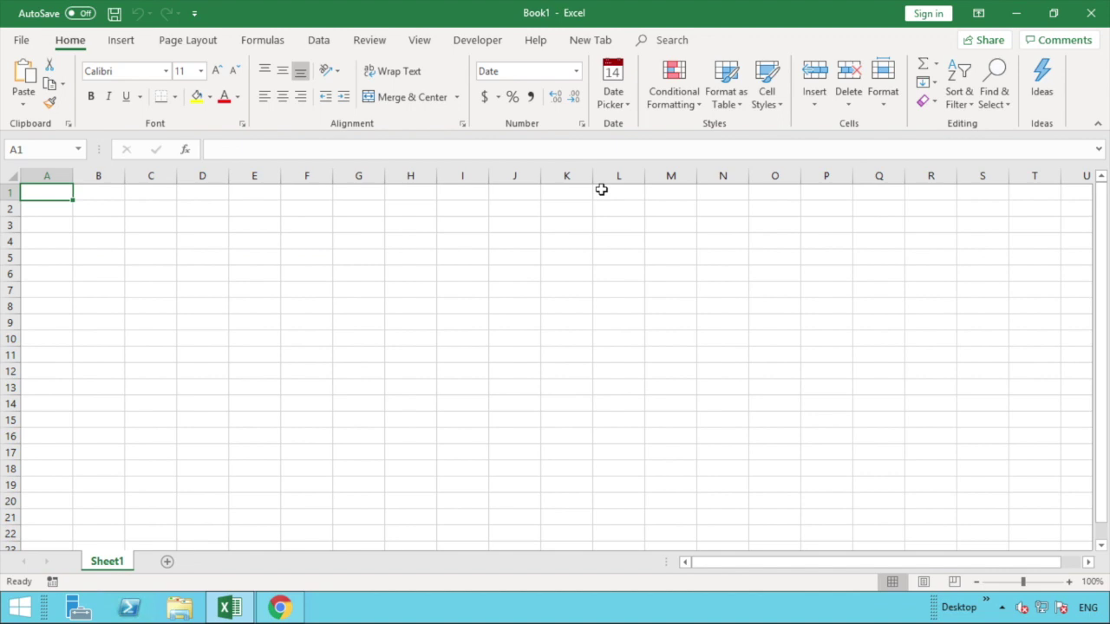
Step: Insert the date 9/18/2019 in cell A1 with the Date Picker and fit column A to its contents
click(612, 78)
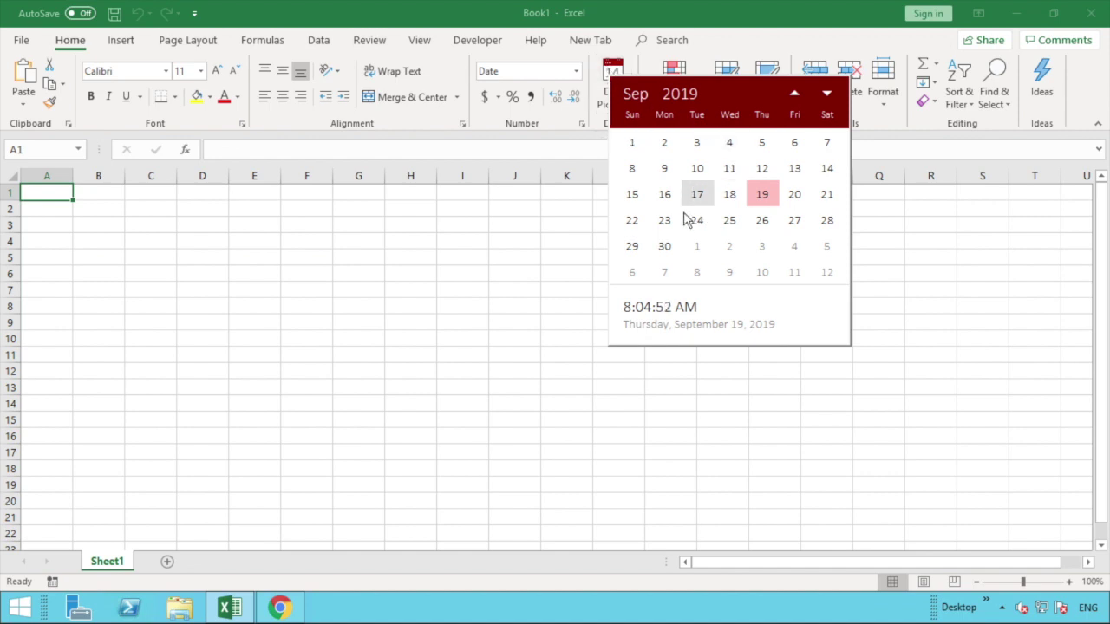
click(731, 195)
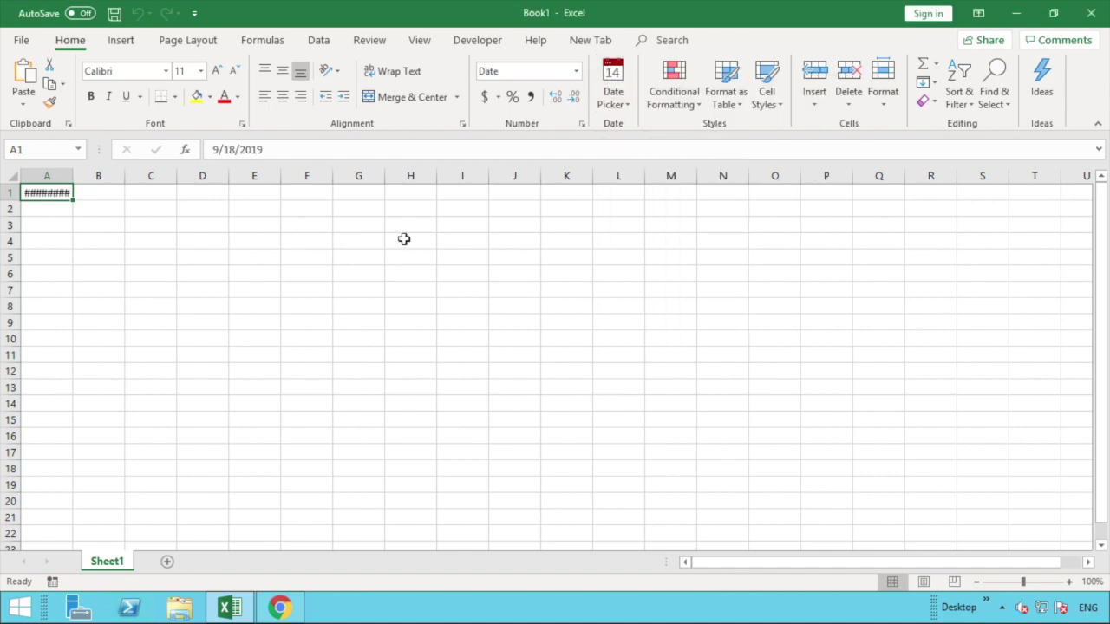
double_click(68, 173)
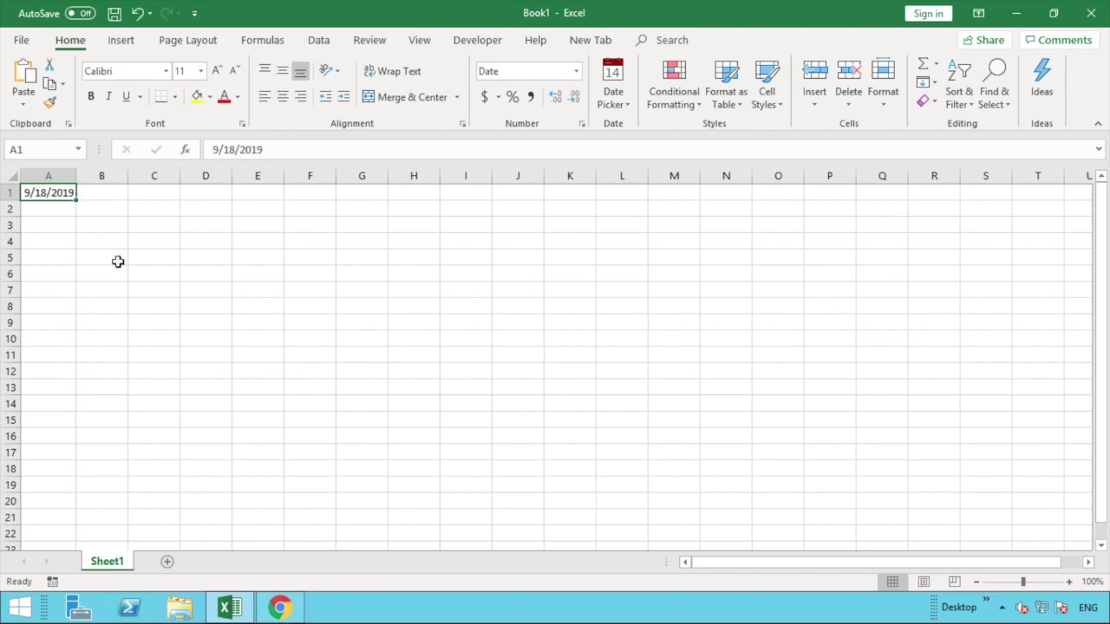
Step: Insert the dates 9/23/2019 in cell A2 and 9/7/2019 in cell A3 using the in-grid calendar
click(60, 207)
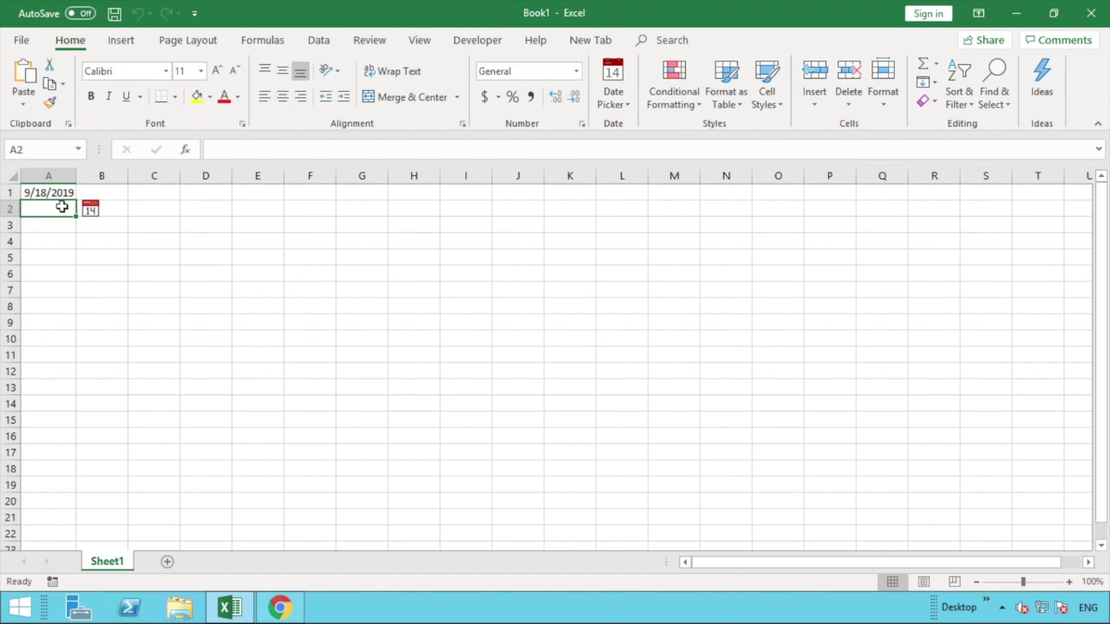
click(90, 212)
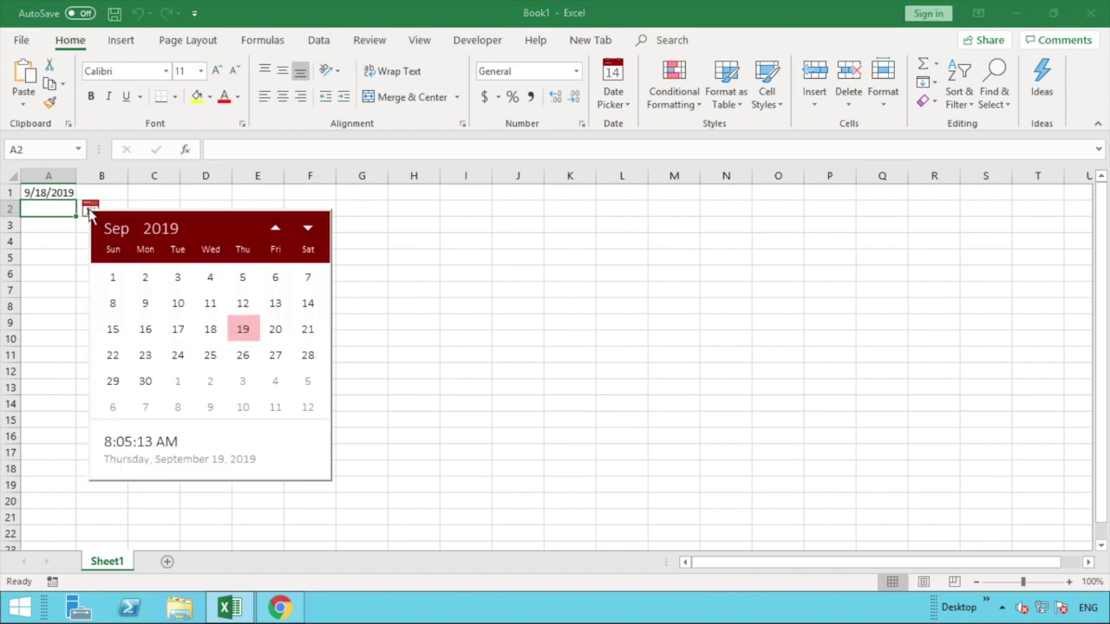
click(144, 356)
click(43, 226)
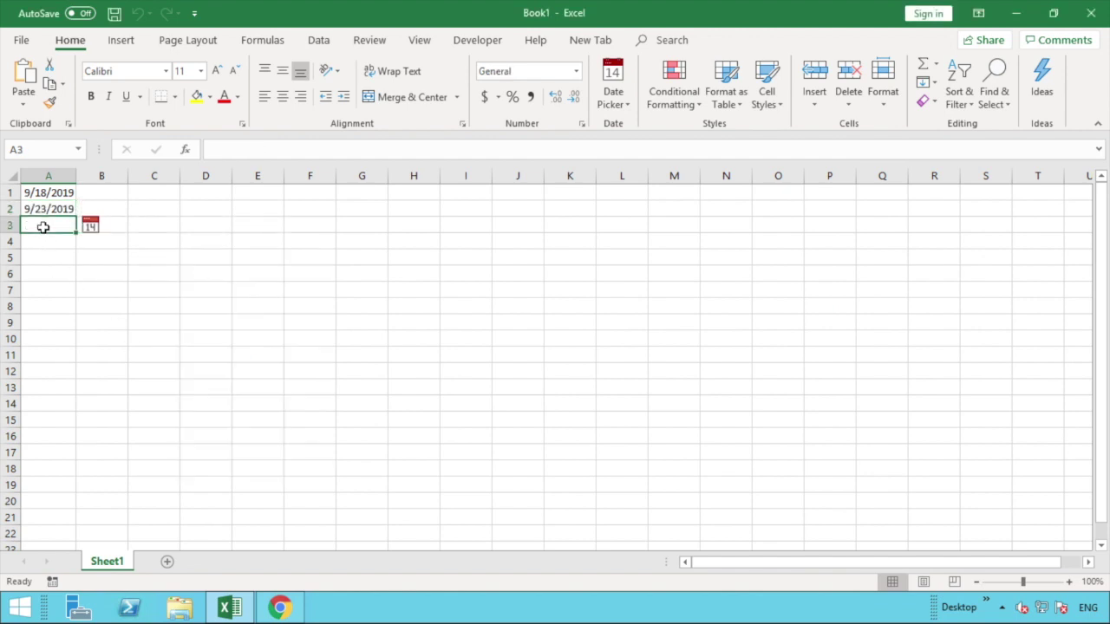
click(90, 226)
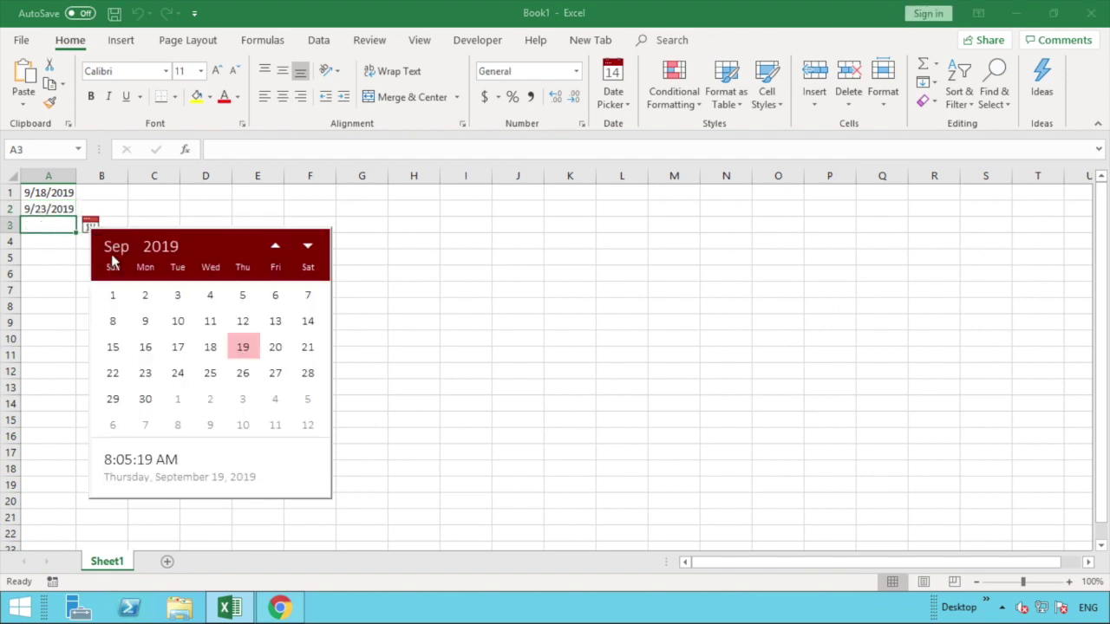
click(307, 295)
click(164, 260)
Step: Change the date in cell A1 to 8/4/2019 by browsing the in-grid calendar to August 2019
click(67, 194)
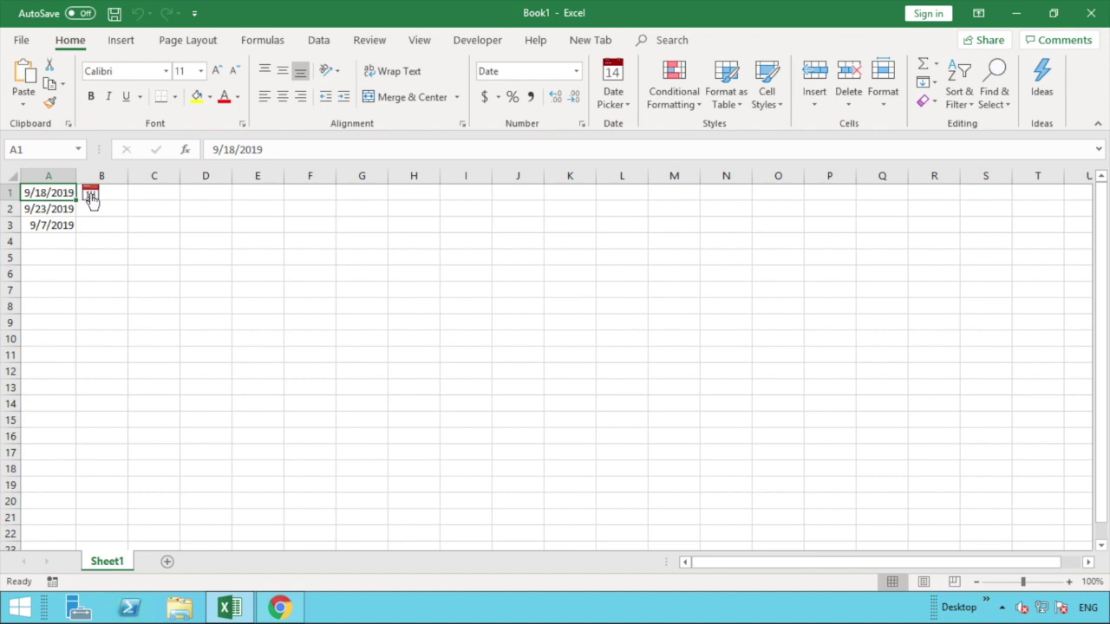
click(92, 198)
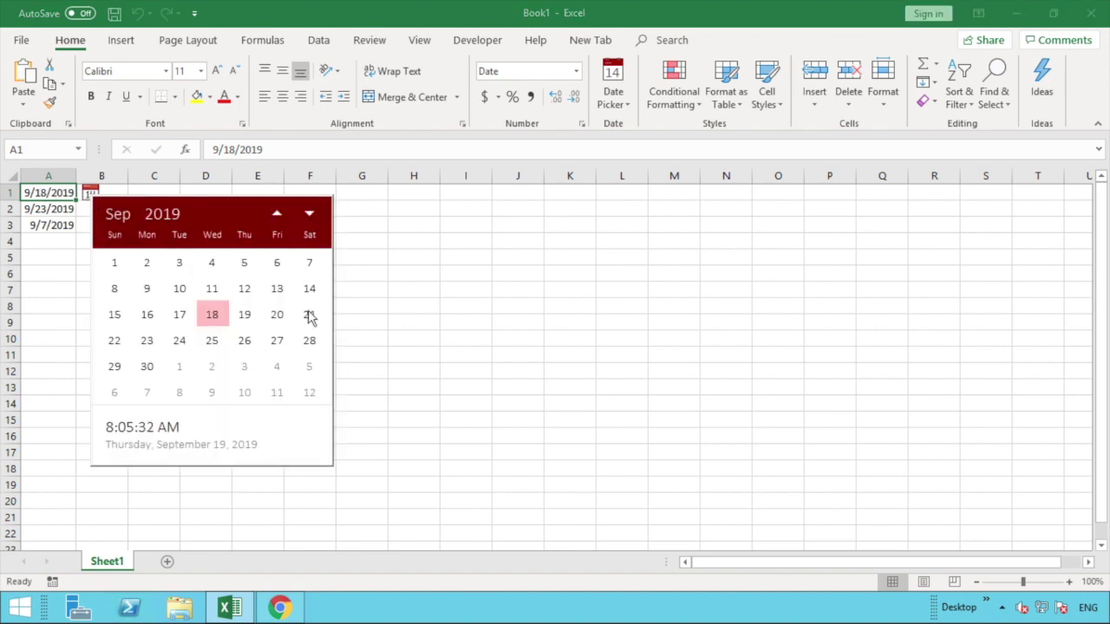
click(310, 216)
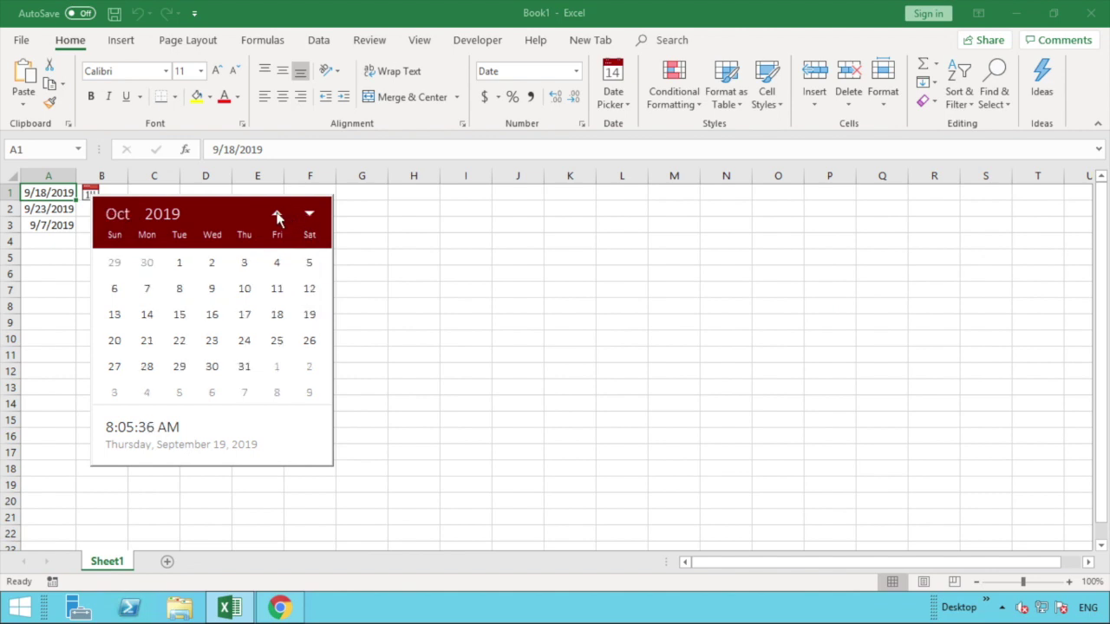
click(276, 215)
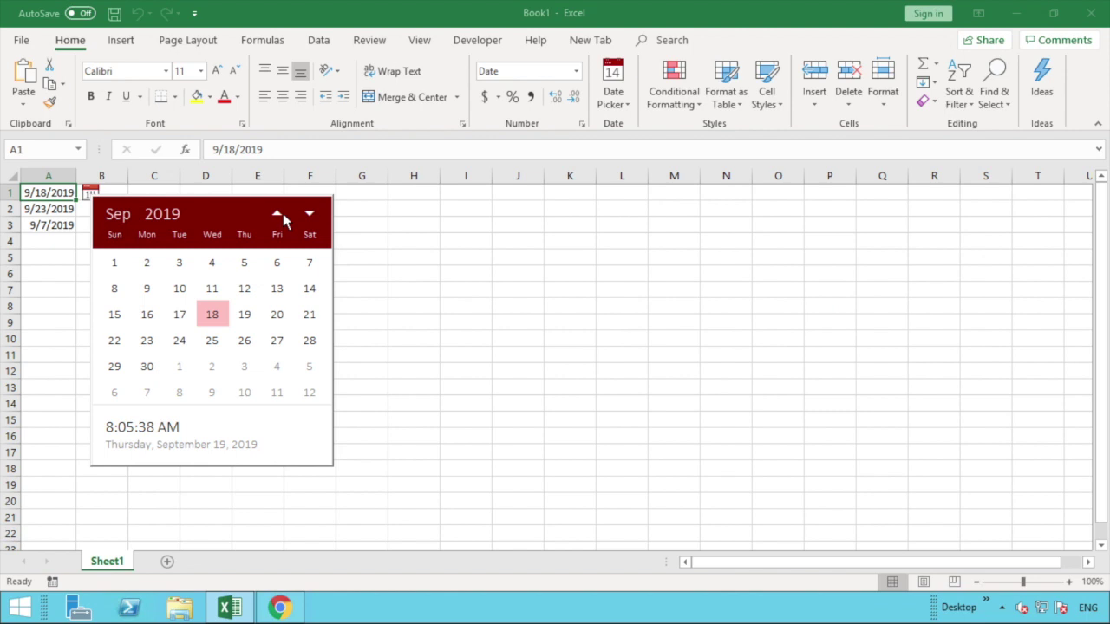
click(280, 214)
click(114, 289)
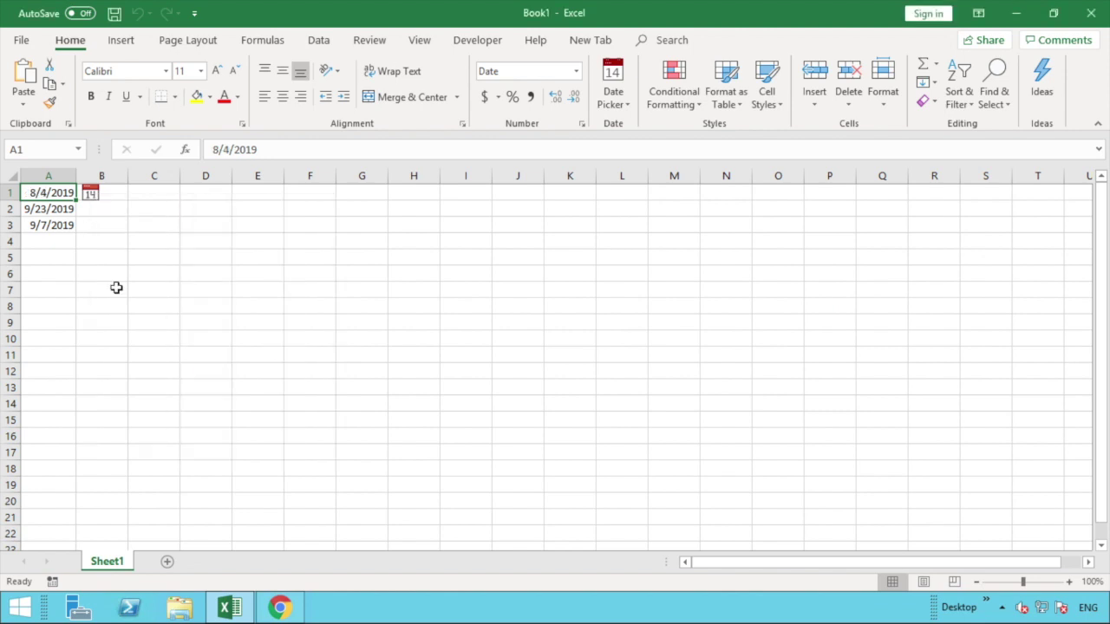
click(116, 288)
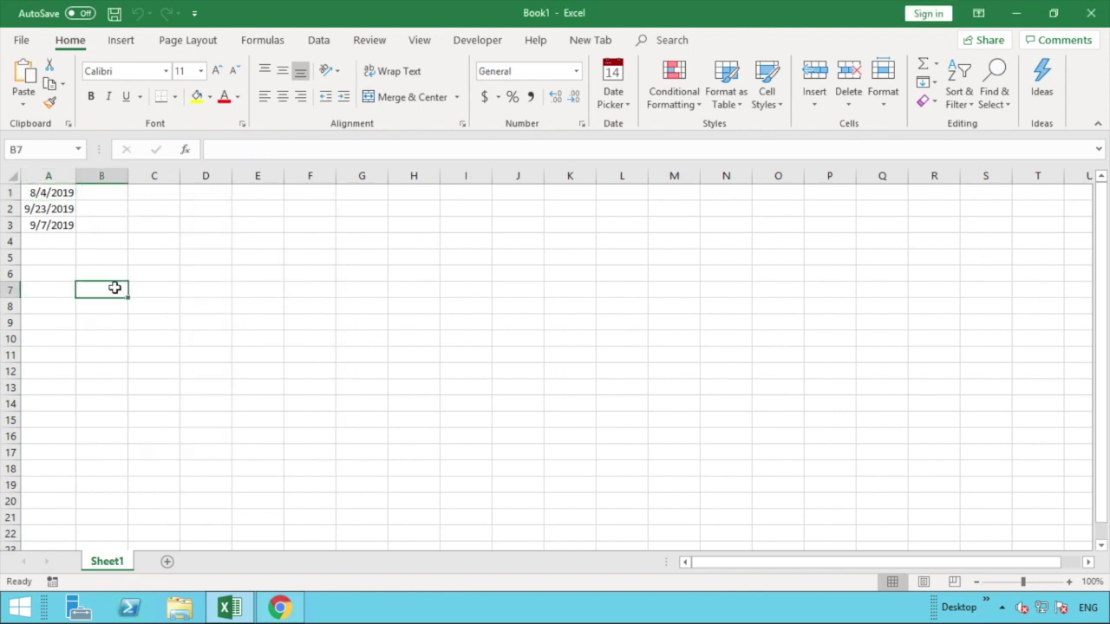
Step: Open the in-grid calendar for cell A4 and set its month to April
click(62, 259)
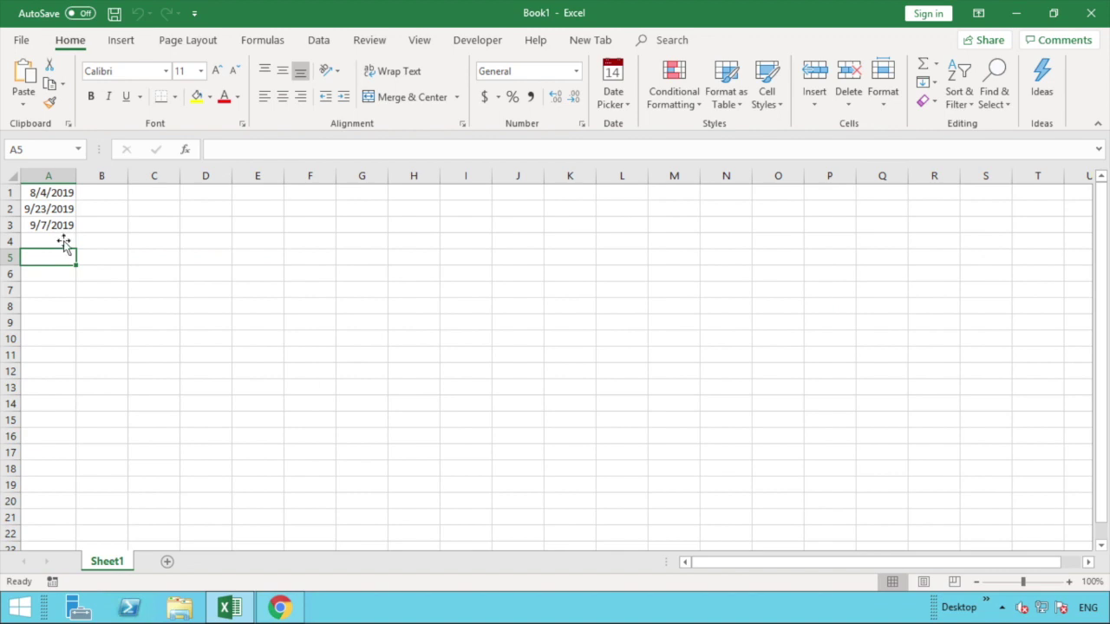
click(63, 240)
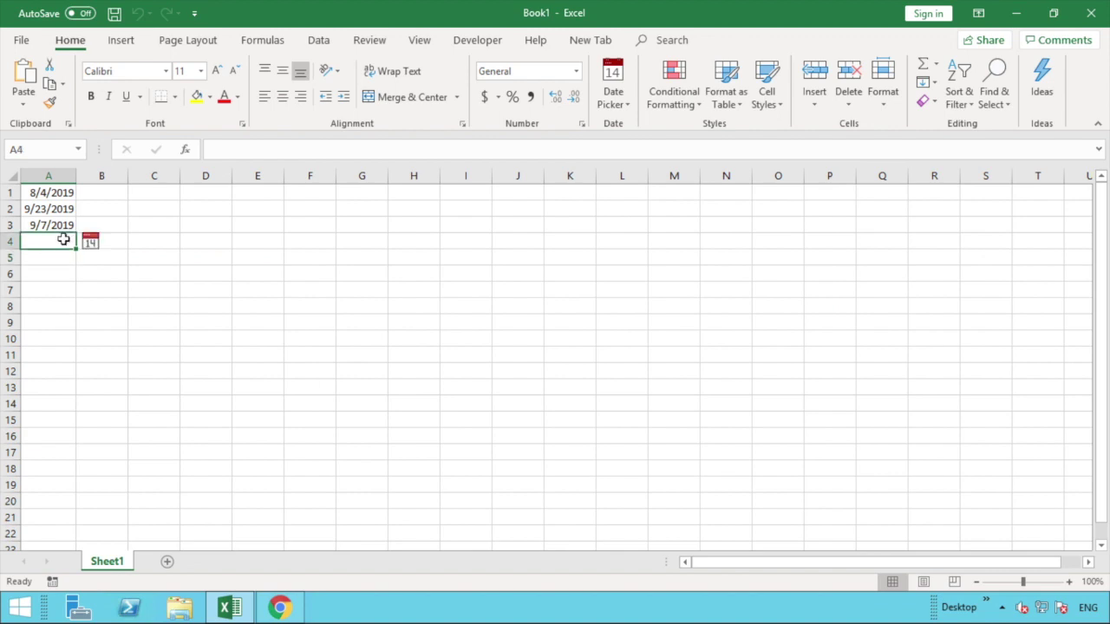
click(89, 242)
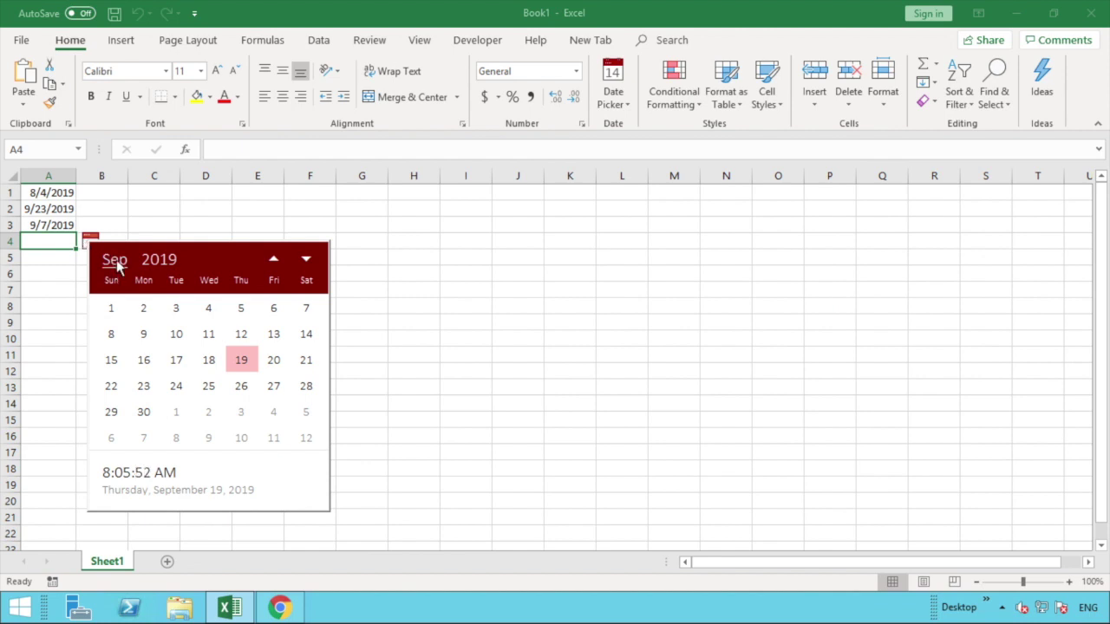
click(116, 260)
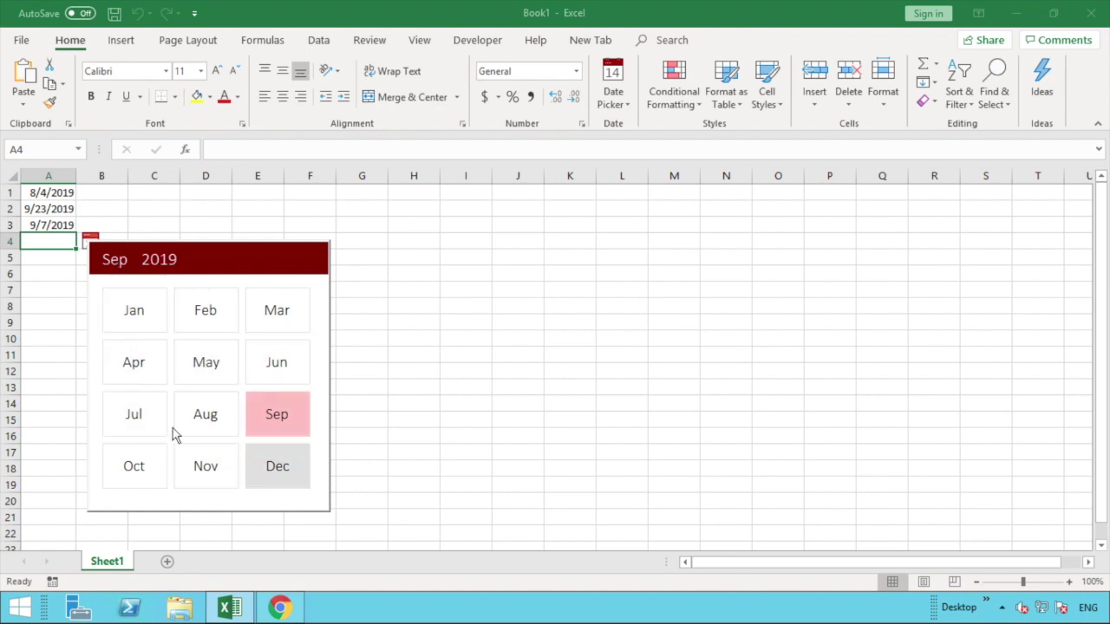
click(134, 364)
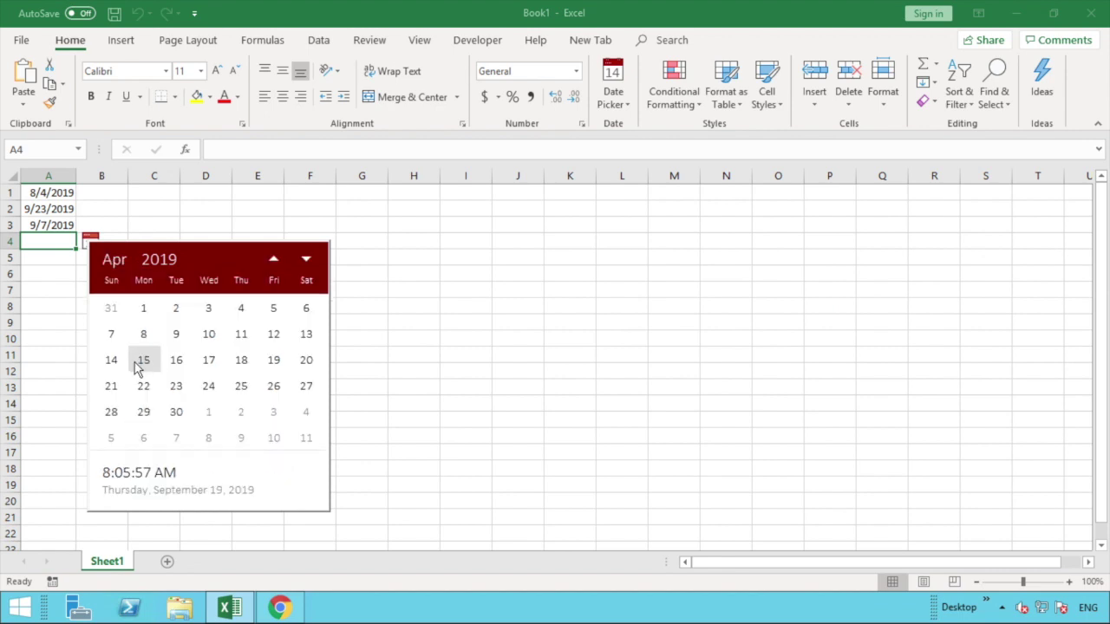
Step: Browse the calendar's year list, set the year to 1991 and insert the date 4/9/1991 in cell A4
click(159, 260)
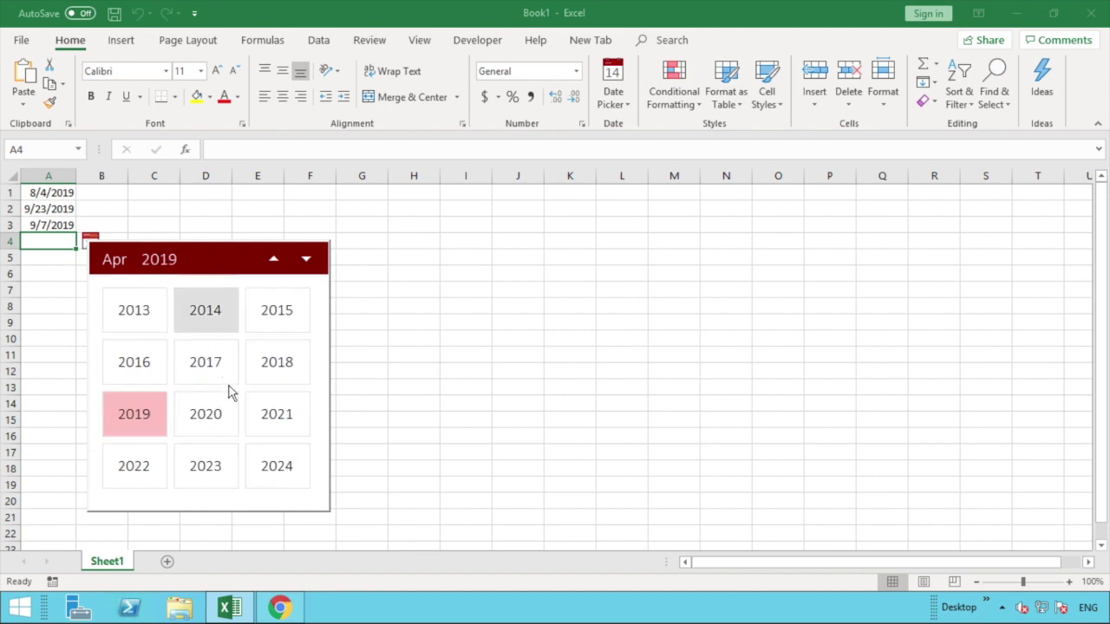
scroll(231, 391, down, 8)
scroll(230, 391, up, 20)
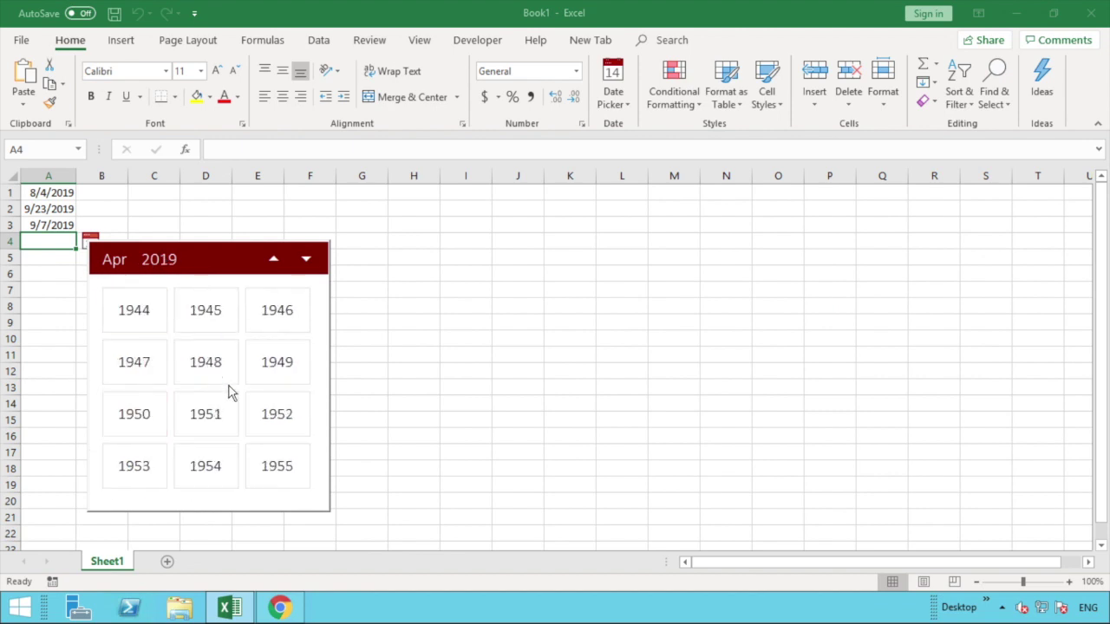
scroll(231, 391, down, 10)
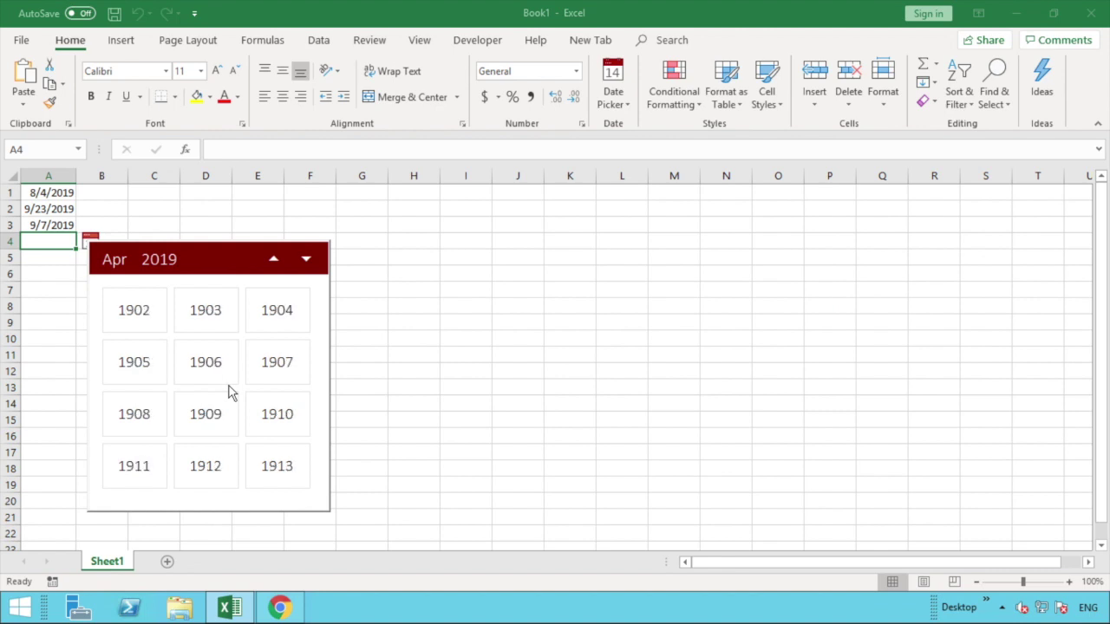
scroll(230, 391, down, 15)
scroll(230, 391, up, 10)
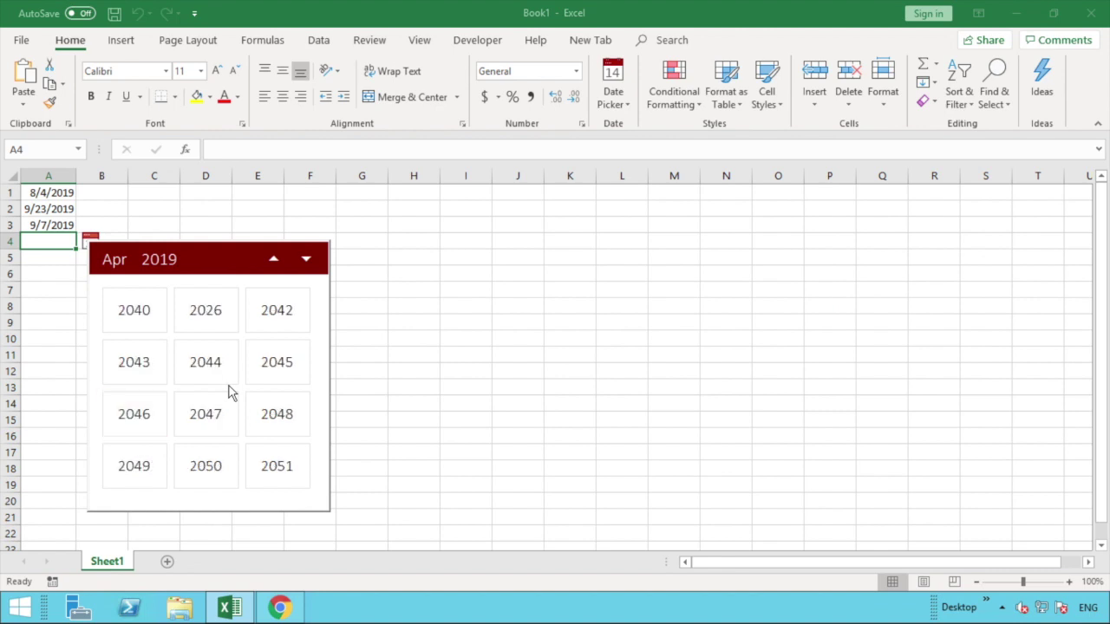
scroll(231, 391, down, 3)
scroll(230, 391, down, 1)
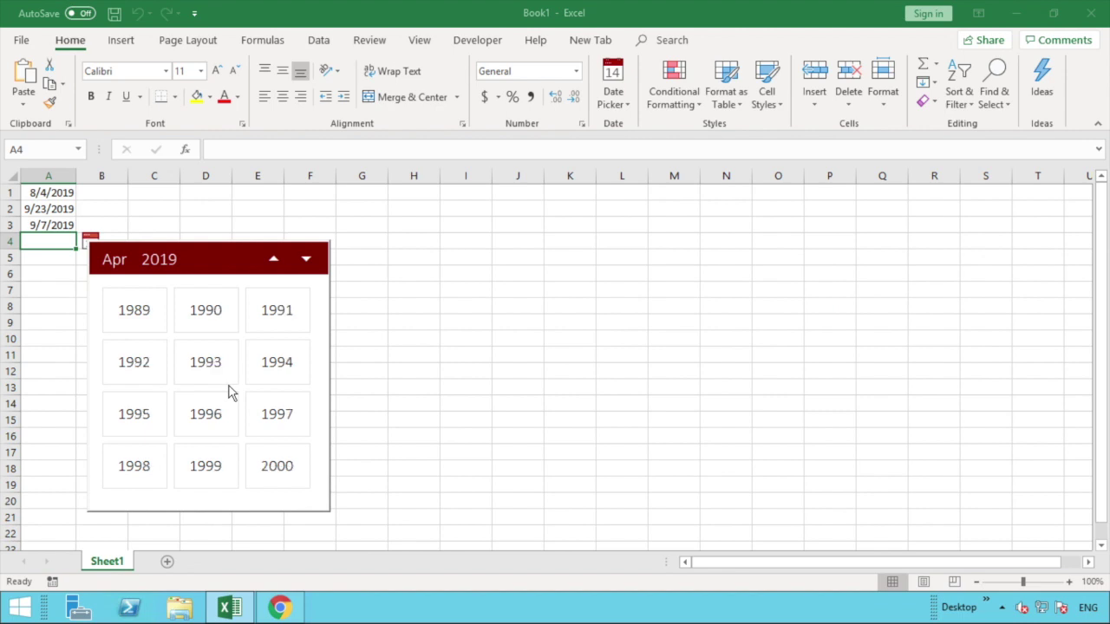
click(274, 323)
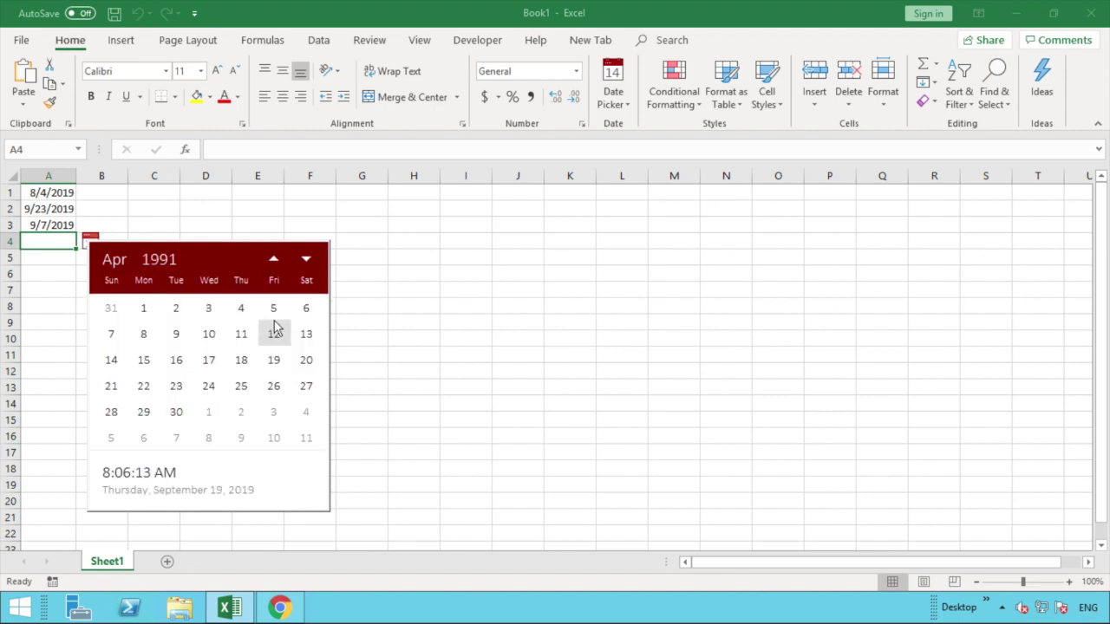
click(176, 334)
click(173, 330)
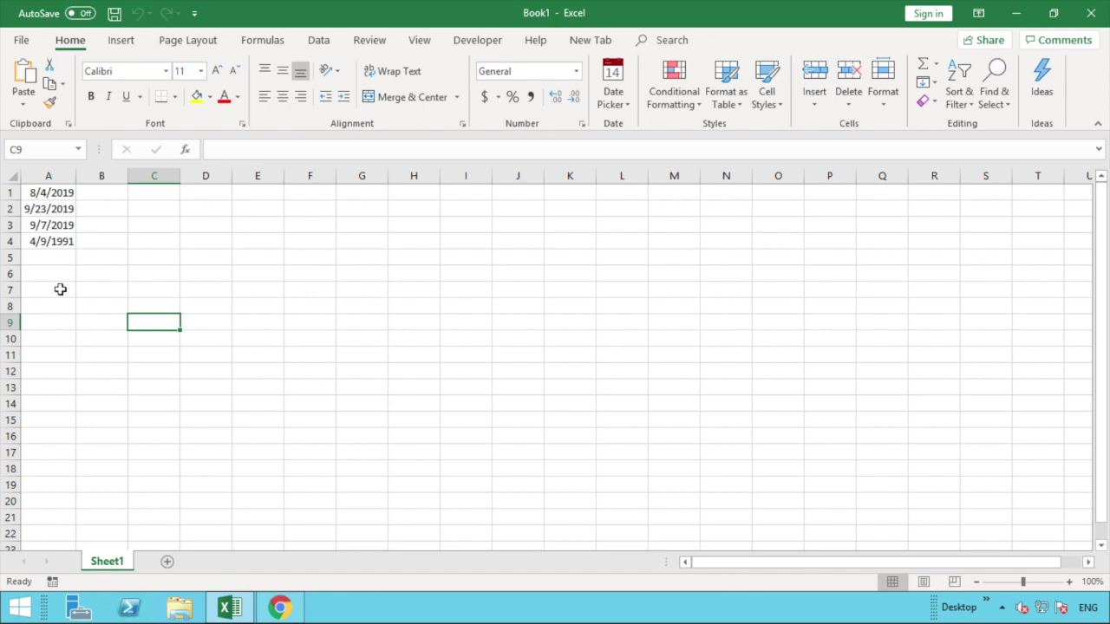
Step: Turn off the Date Picker's Show in Grid option and check cells in column A for the calendar icon
click(64, 256)
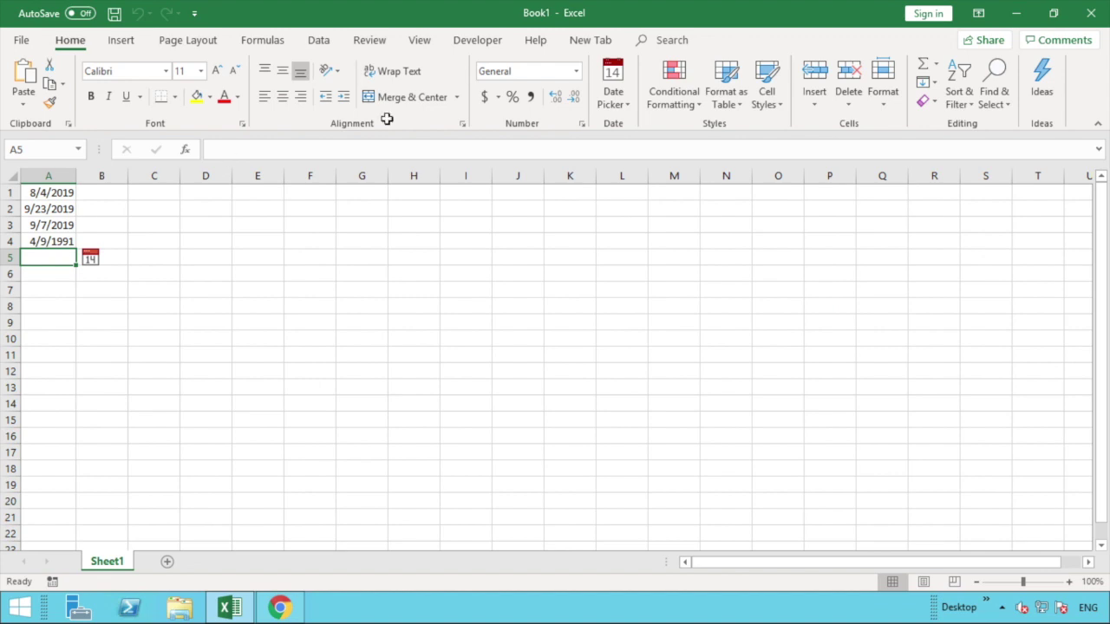
click(617, 94)
click(626, 102)
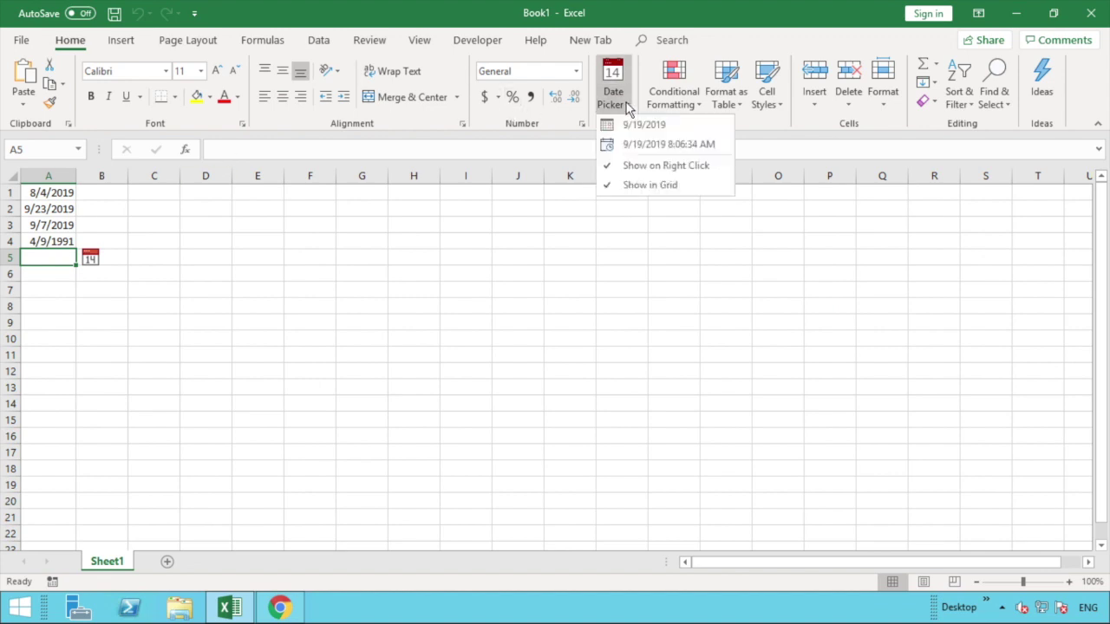
click(661, 186)
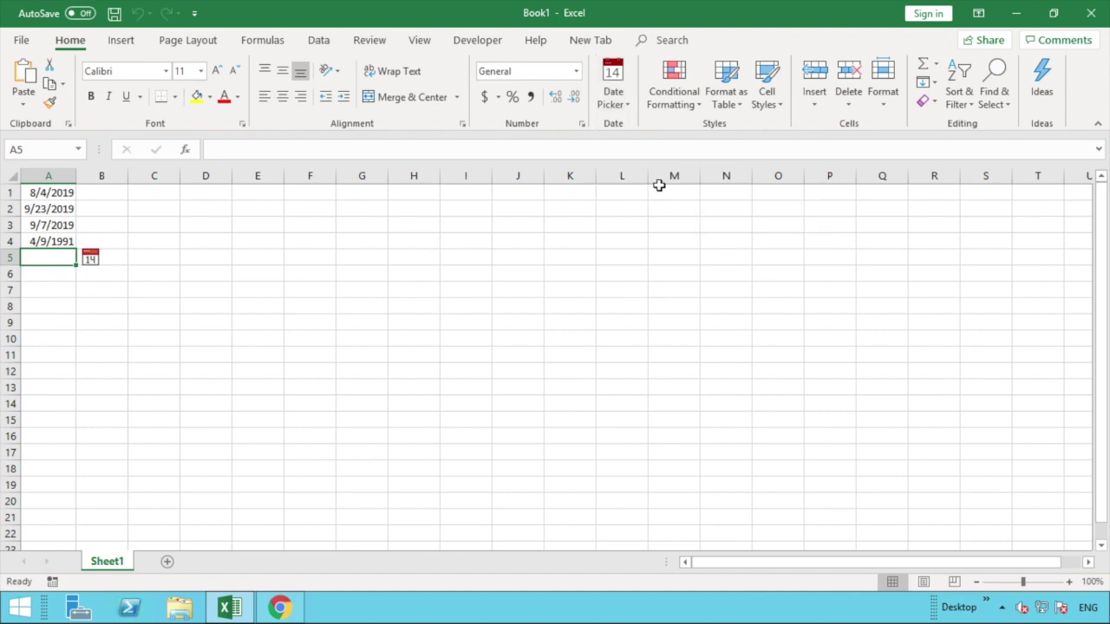
click(456, 264)
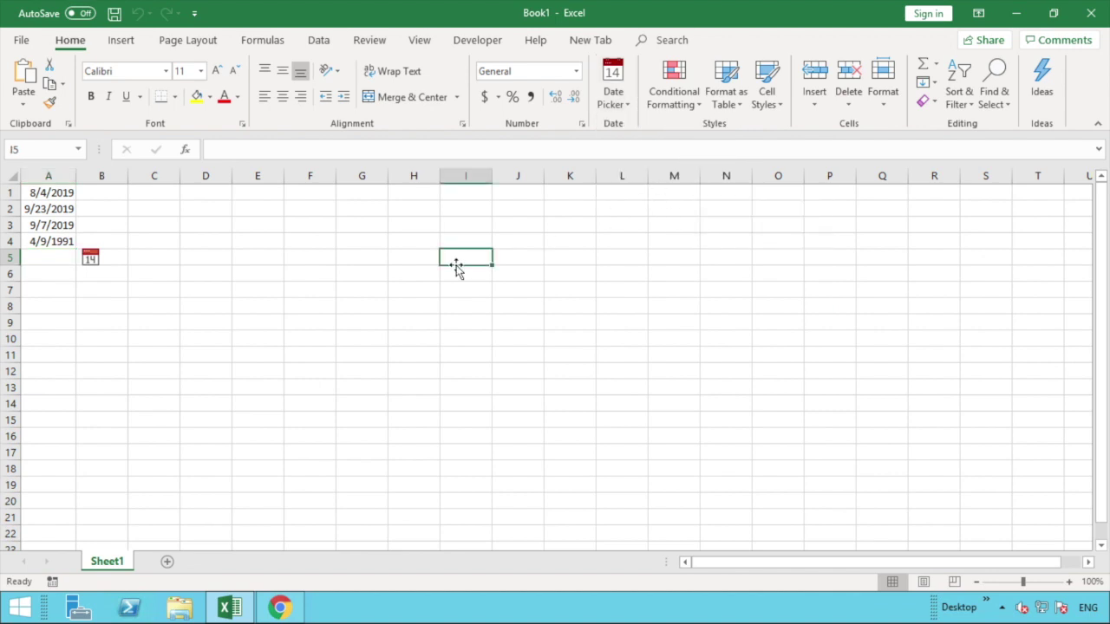
click(57, 256)
click(56, 270)
click(57, 255)
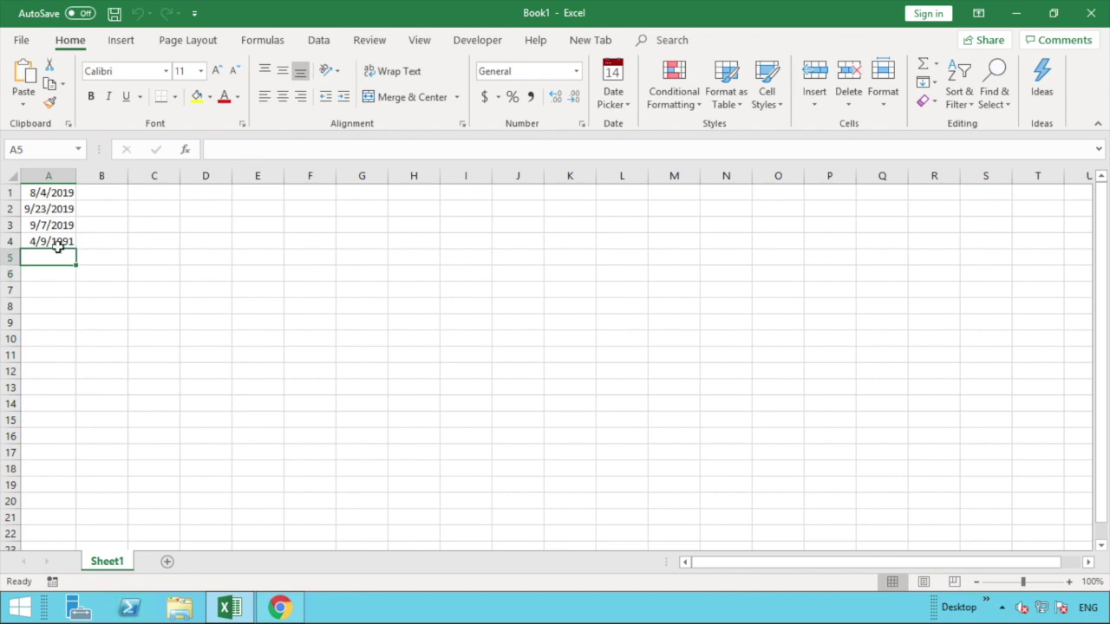
click(57, 241)
Step: Insert the date 9/8/2019 in cell A5 with the Date Picker command
click(57, 256)
click(613, 77)
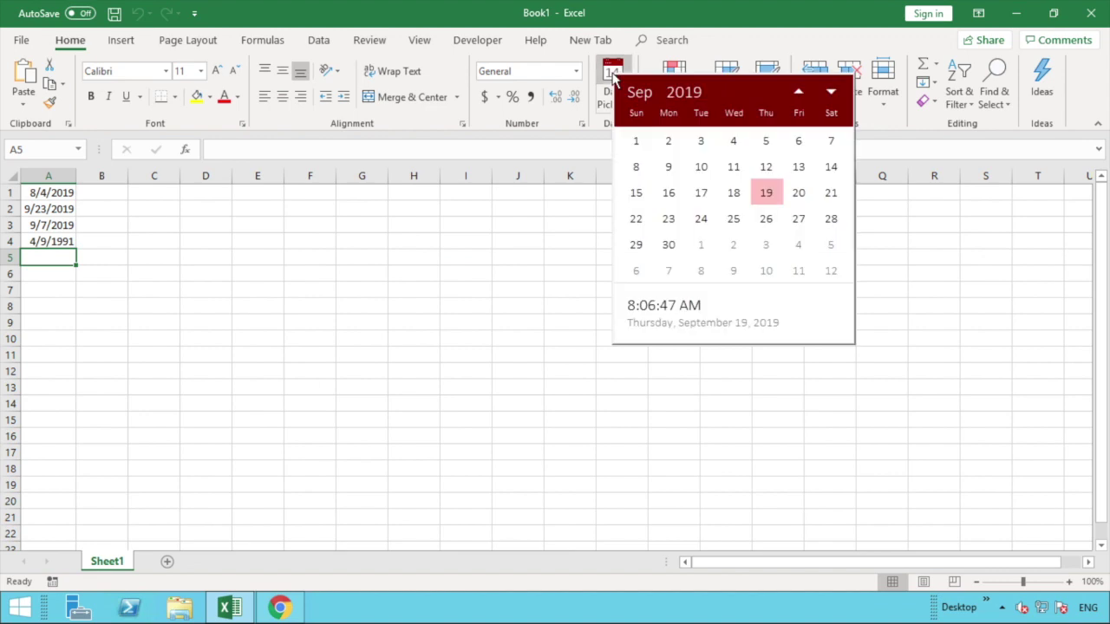
click(635, 167)
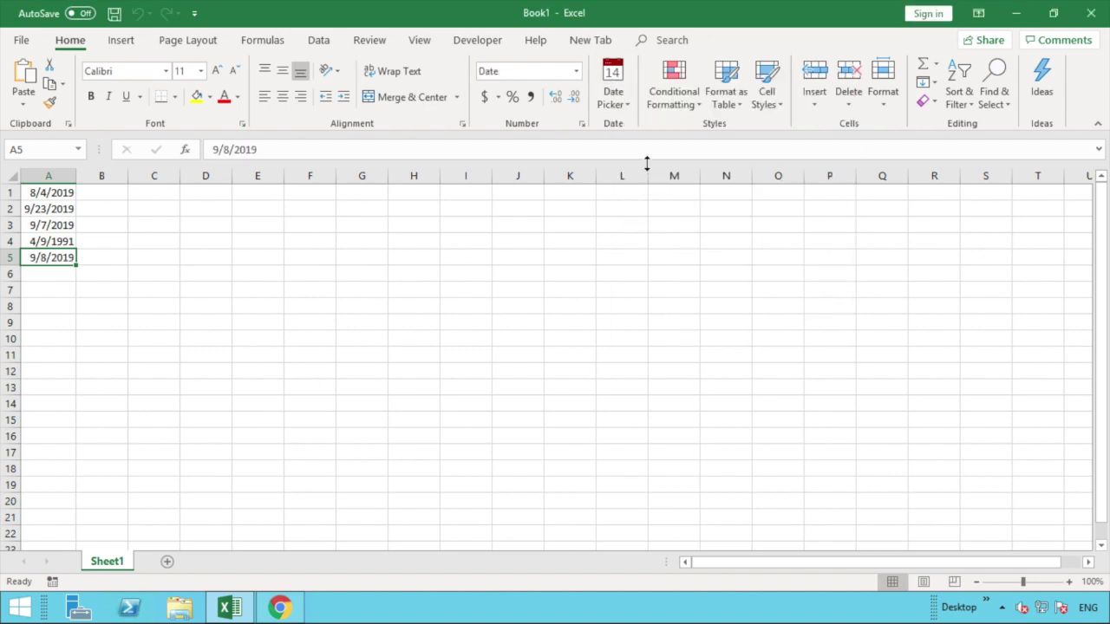
Step: Turn the Date Picker's Show in Grid option back on and select cell A6 to check it
click(629, 111)
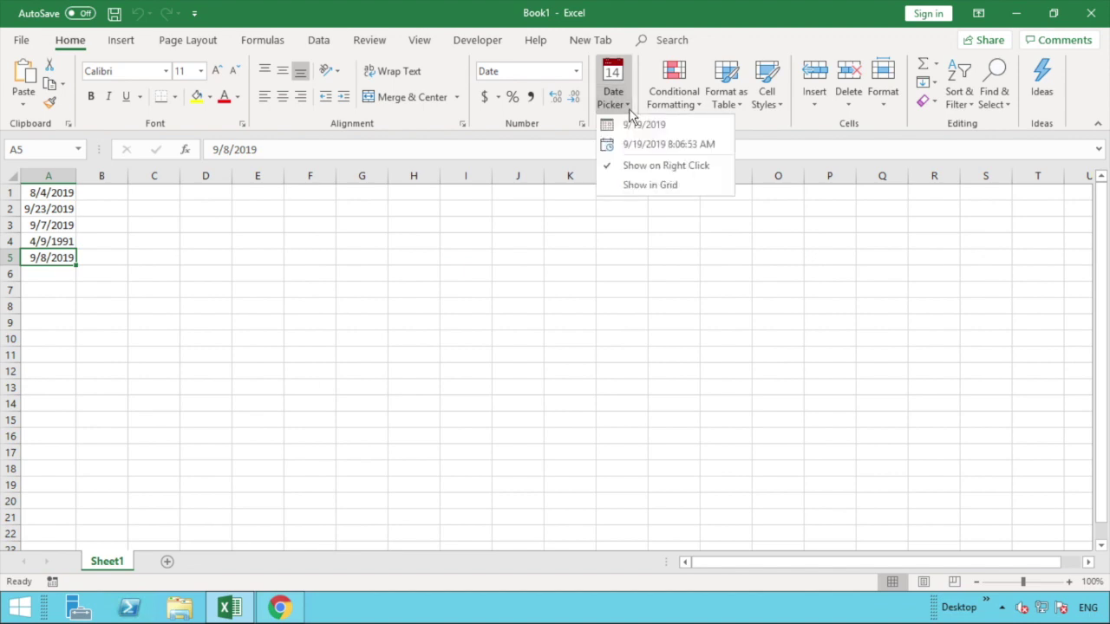
click(649, 185)
click(54, 257)
click(57, 271)
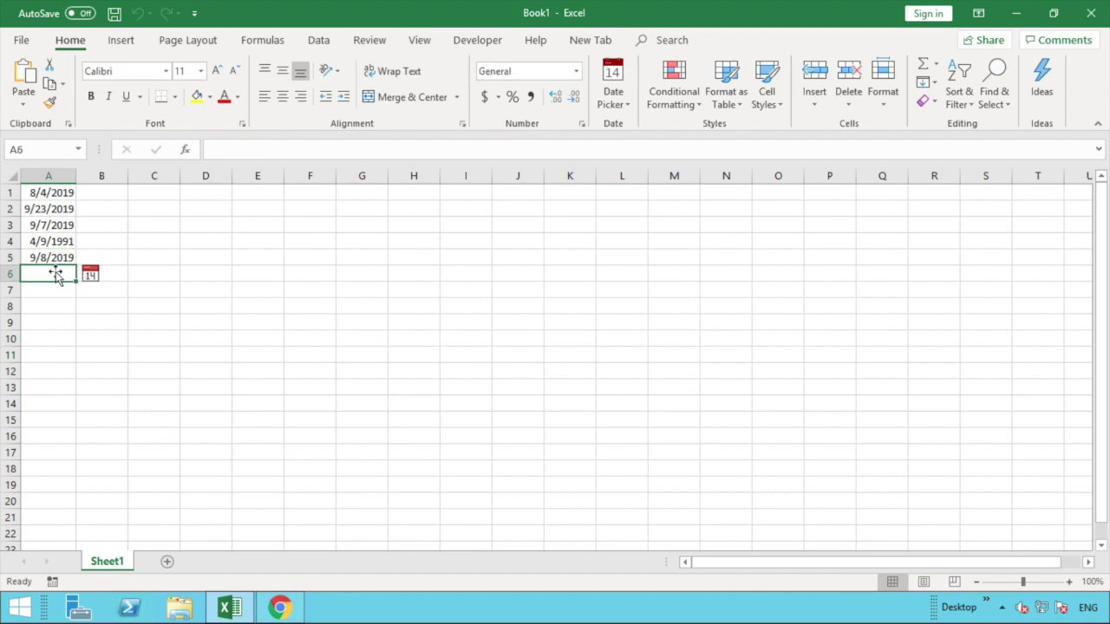
Step: Open the Date Picker calendar from cell A6's context menu and close it without choosing a date
right_click(55, 273)
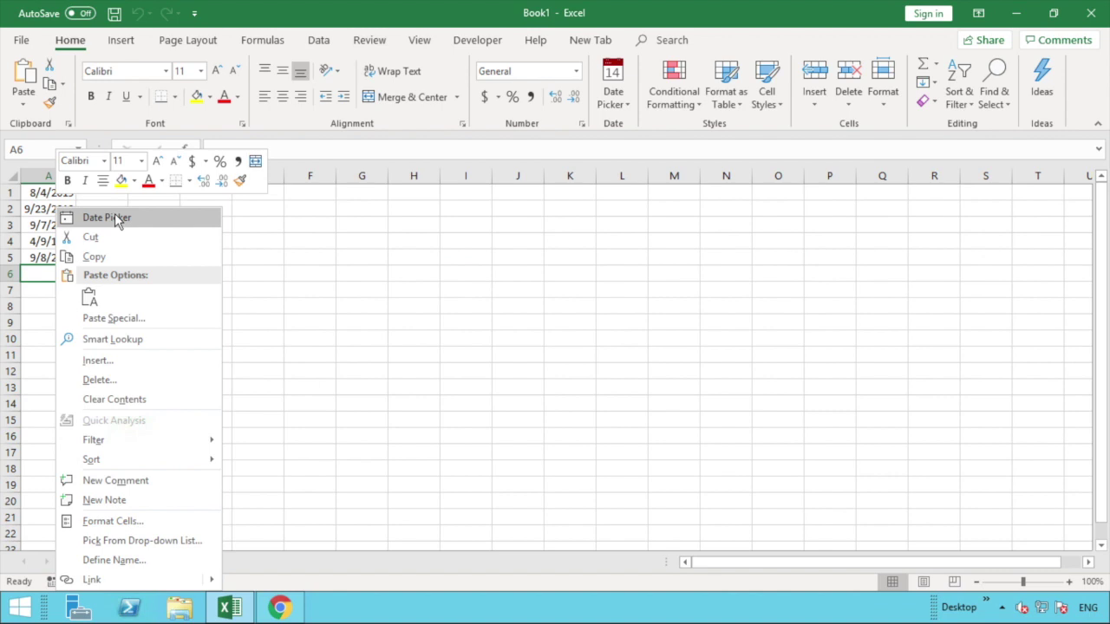
click(41, 273)
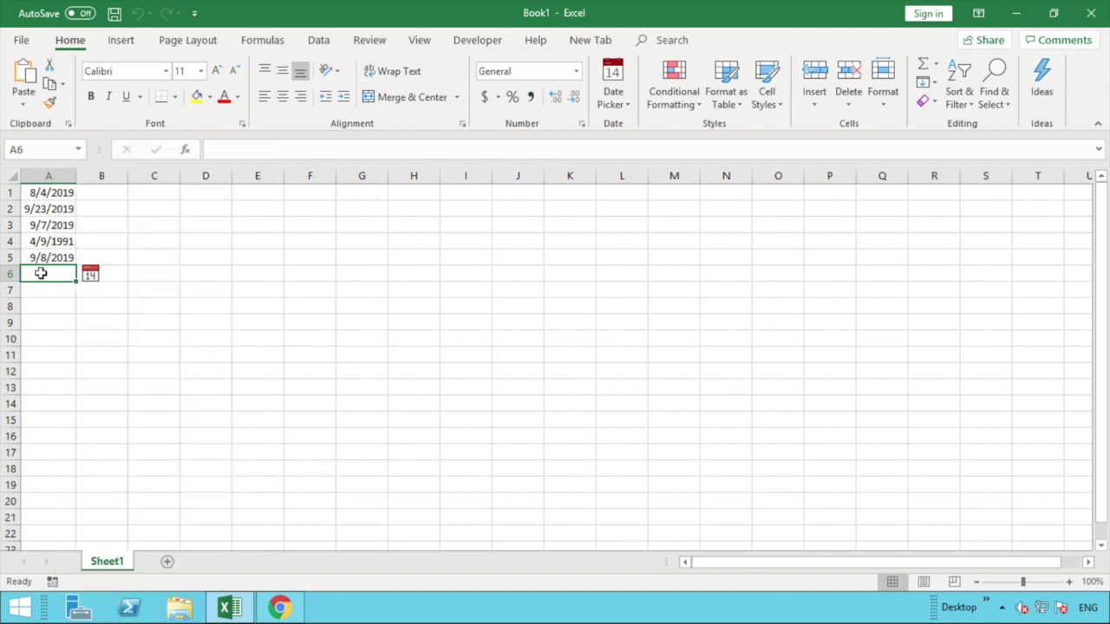
right_click(41, 273)
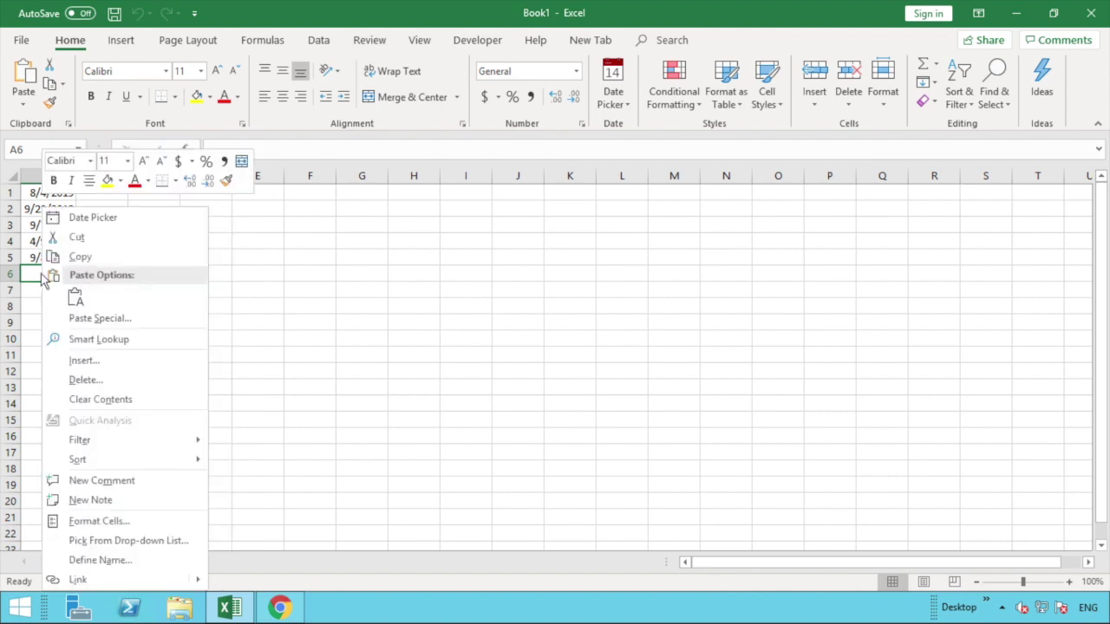
click(85, 217)
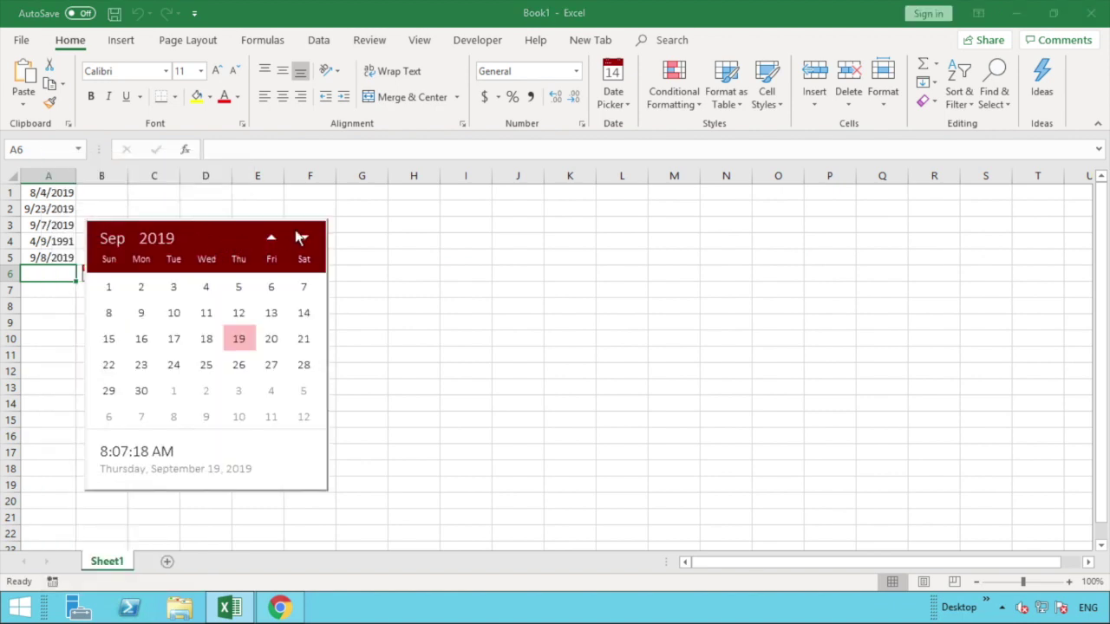
click(60, 306)
click(59, 274)
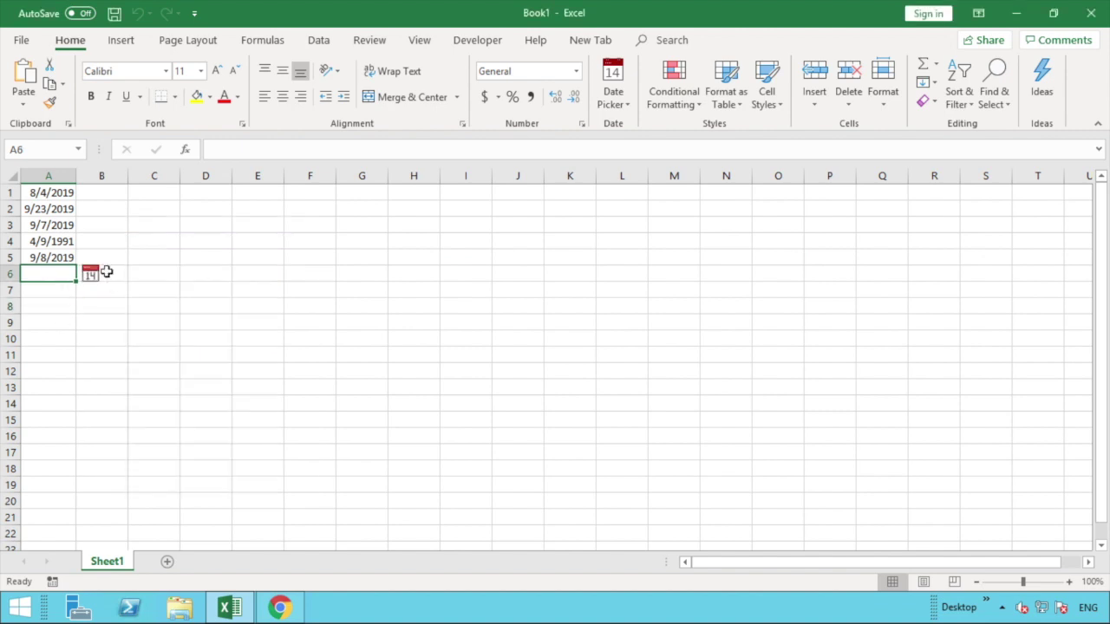
right_click(60, 274)
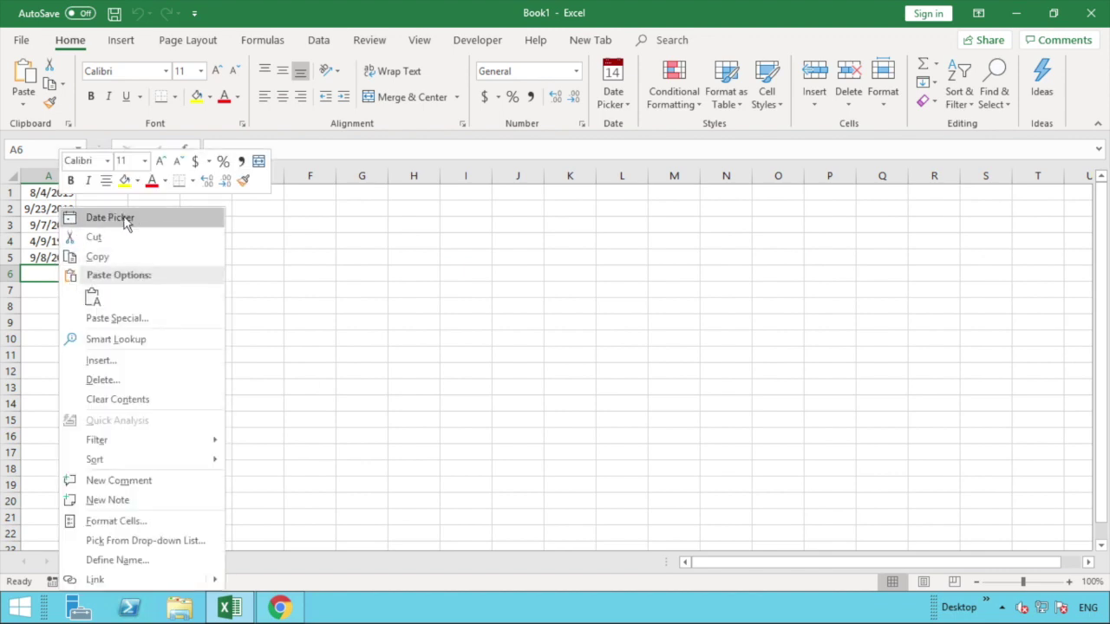
click(41, 274)
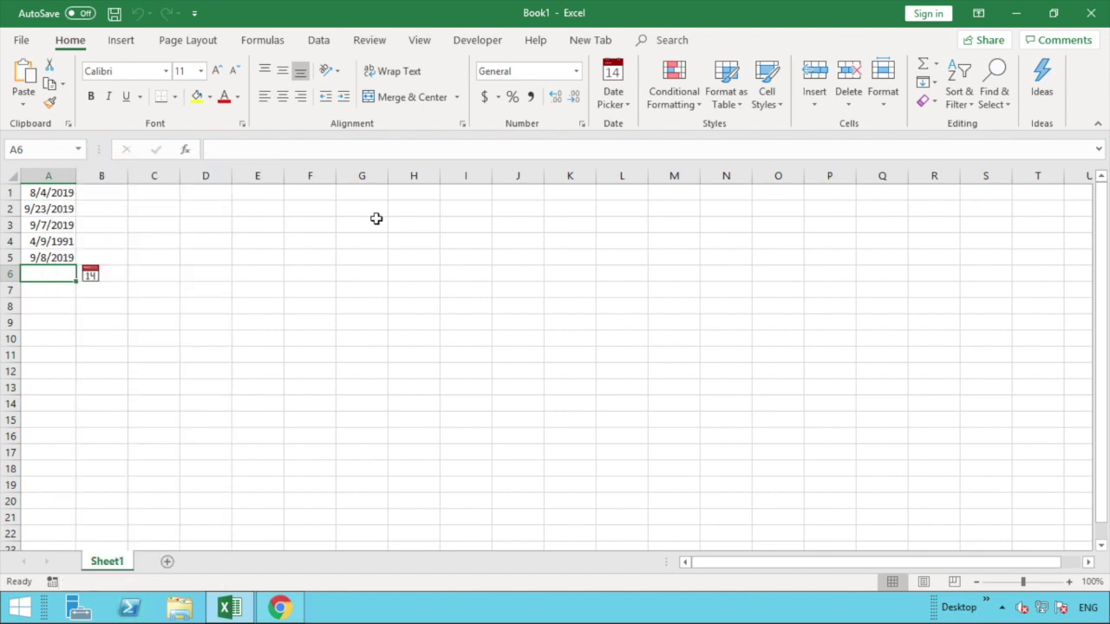
Step: Turn the Date Picker's Show on Right Click option off and back on, and check its setting
click(613, 104)
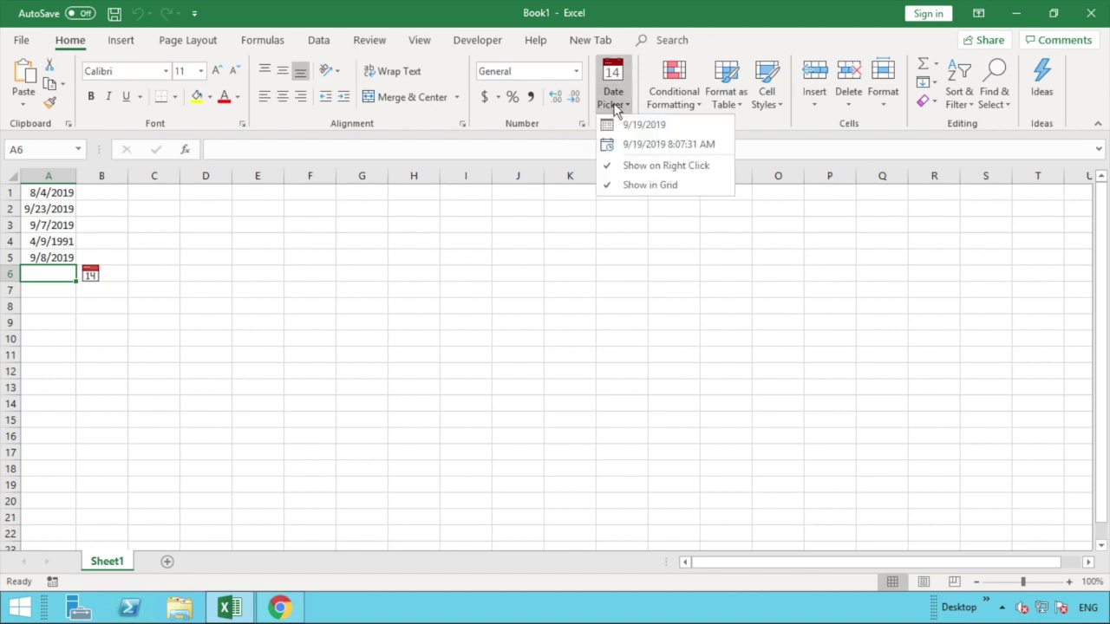
click(655, 169)
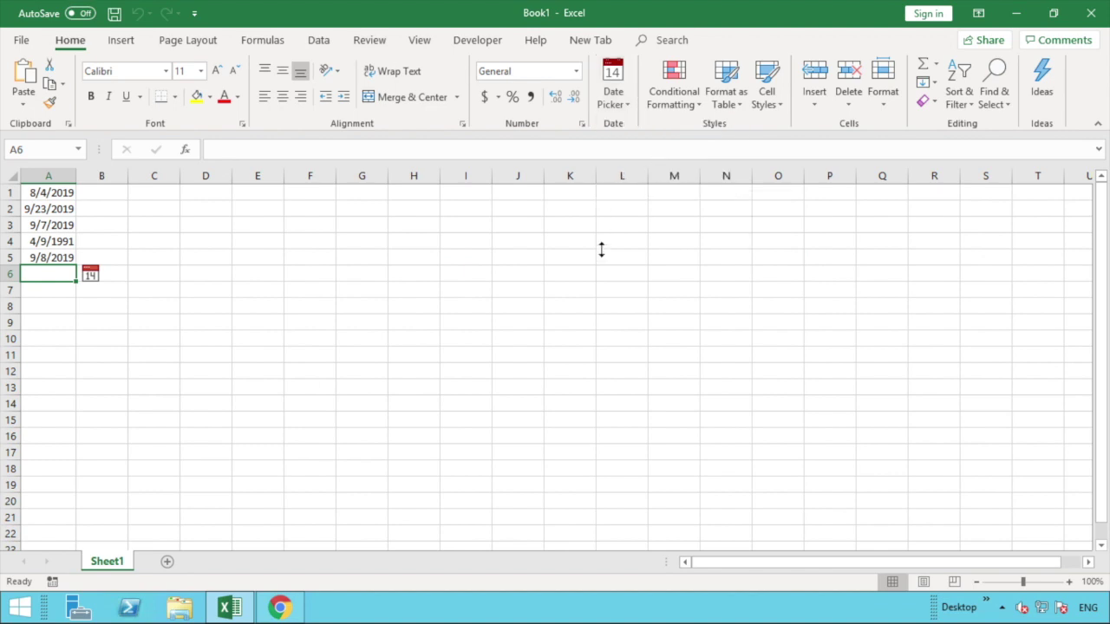
click(628, 105)
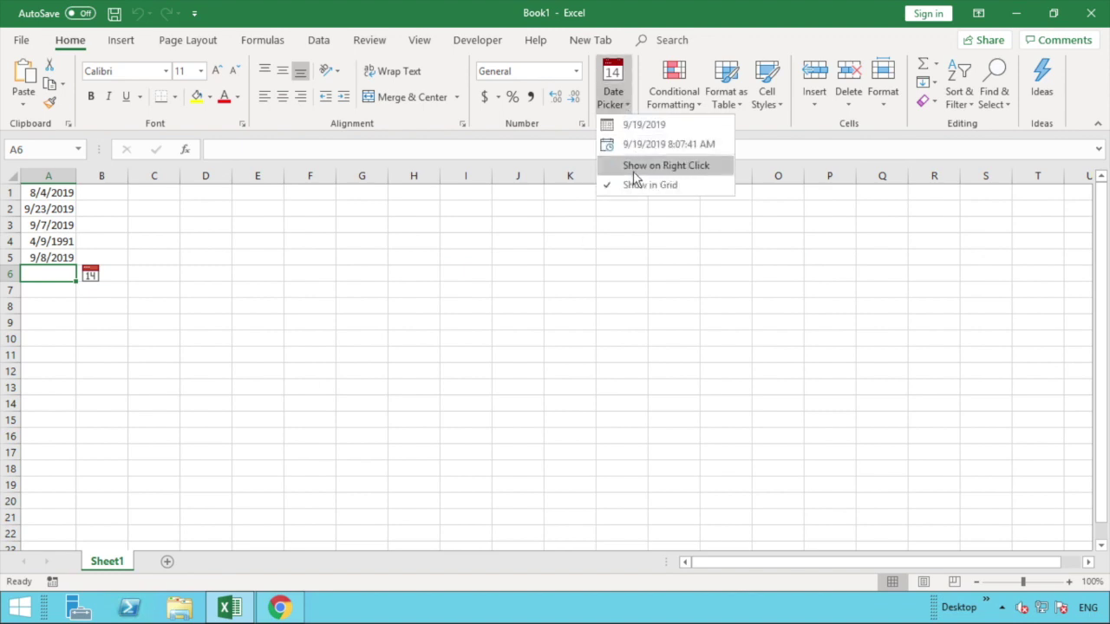
click(632, 164)
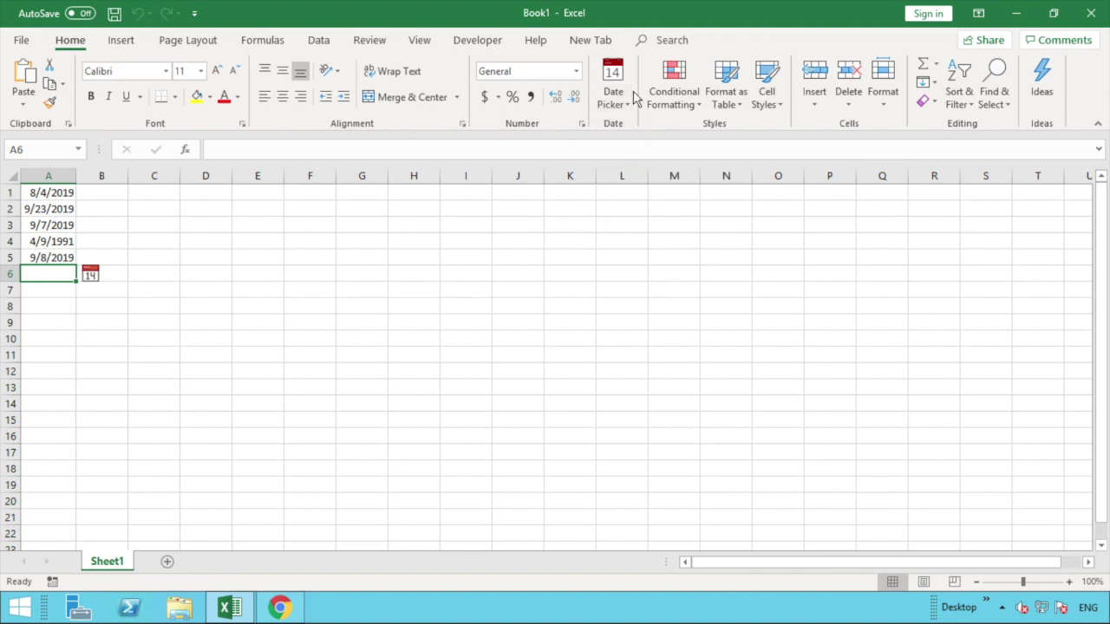
click(631, 102)
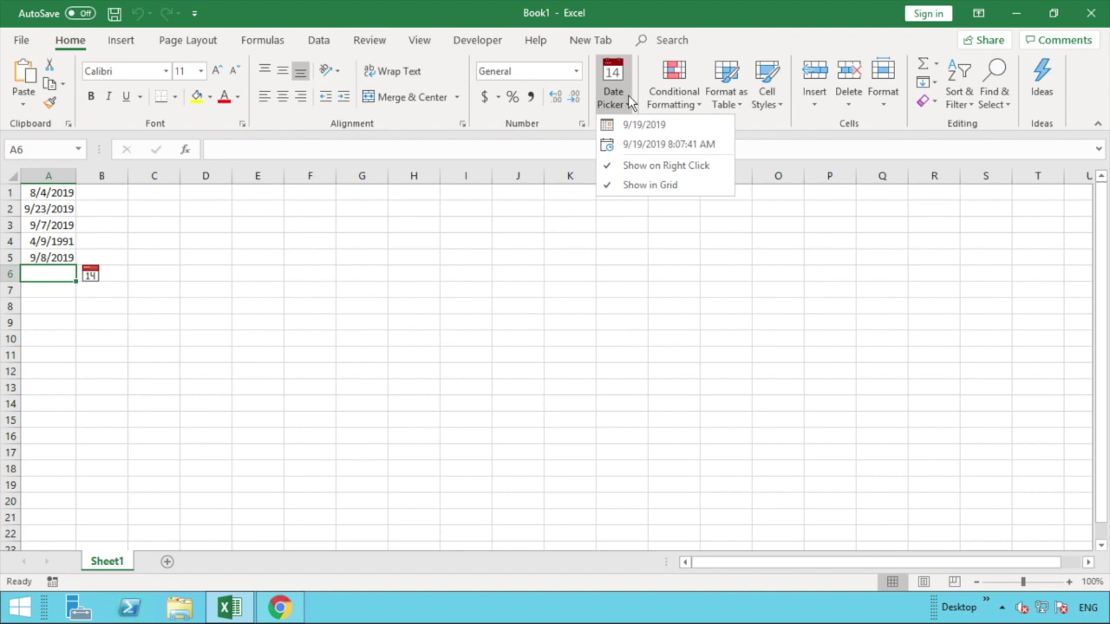
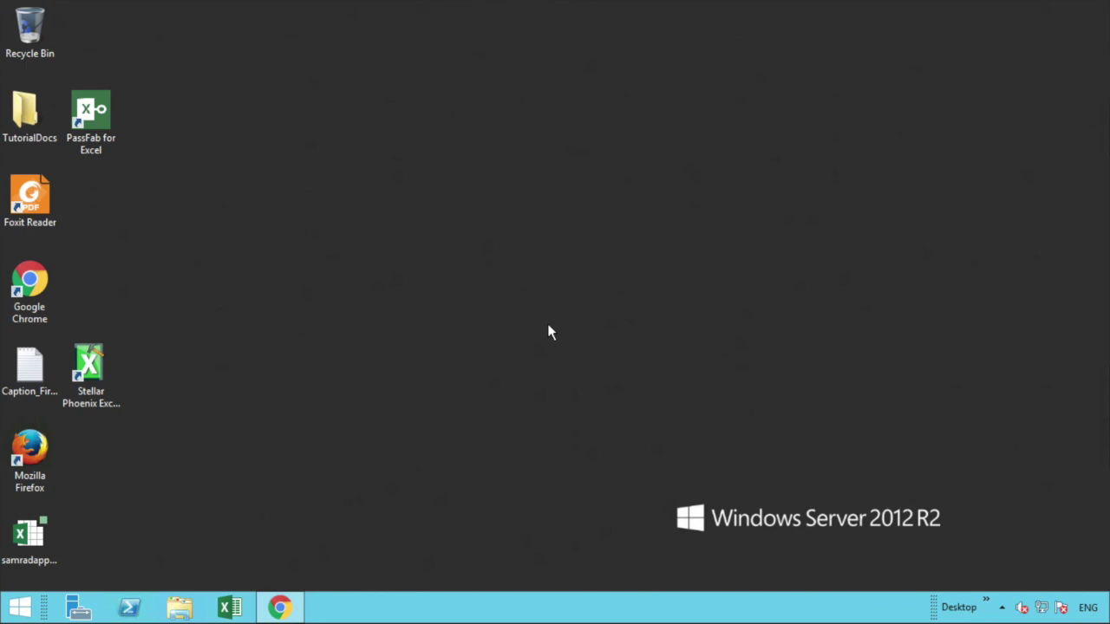
Step: Start Excel with a blank workbook and dismiss the Office updates notification
click(219, 616)
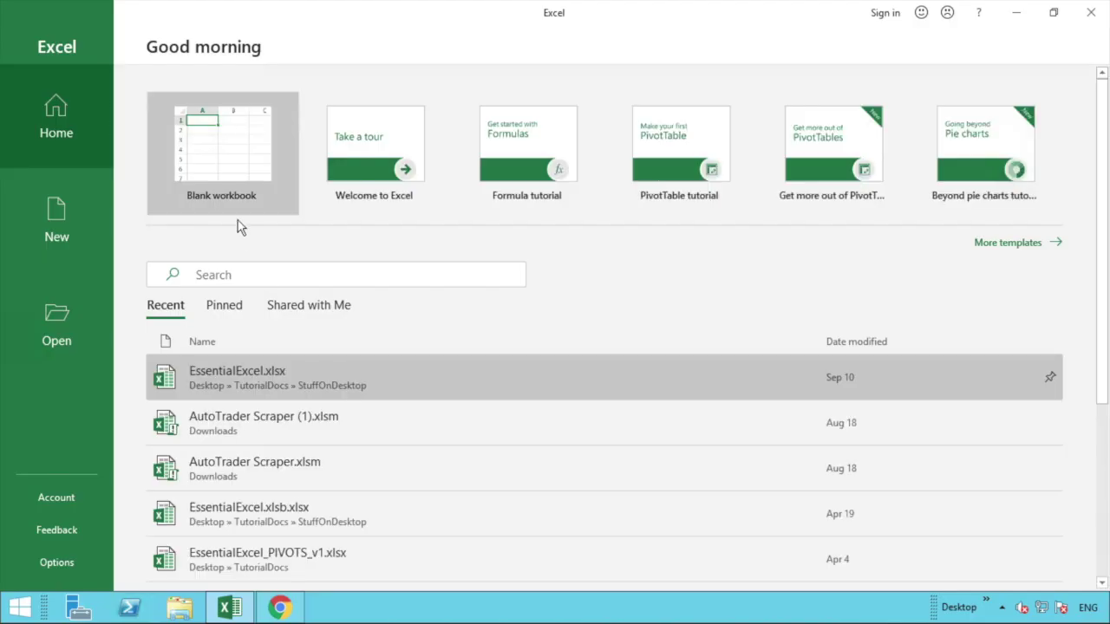
click(227, 192)
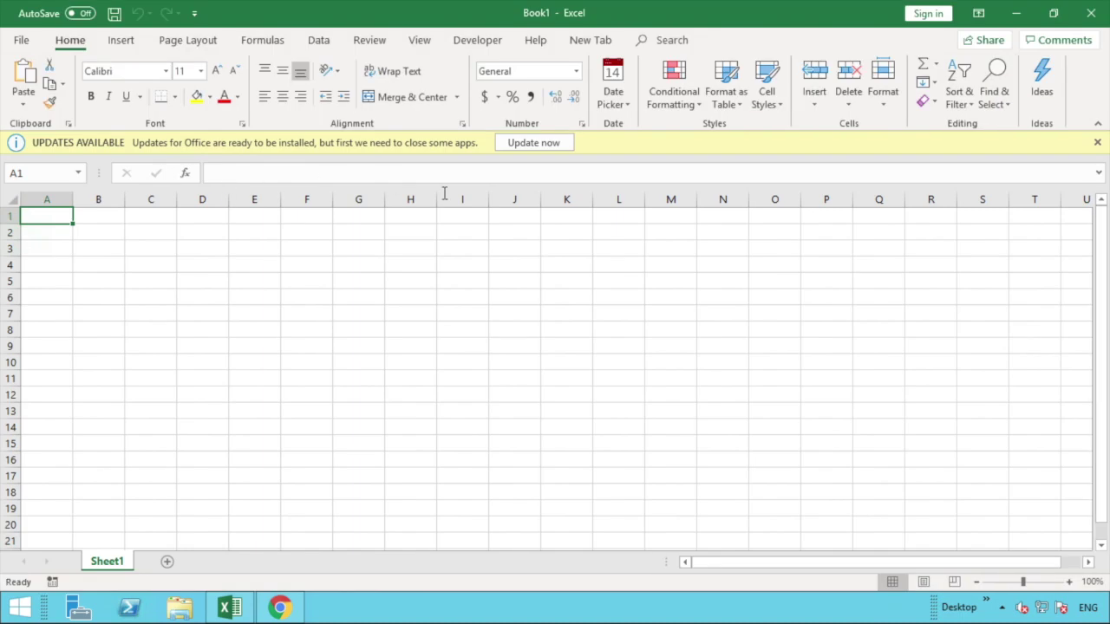
click(1096, 142)
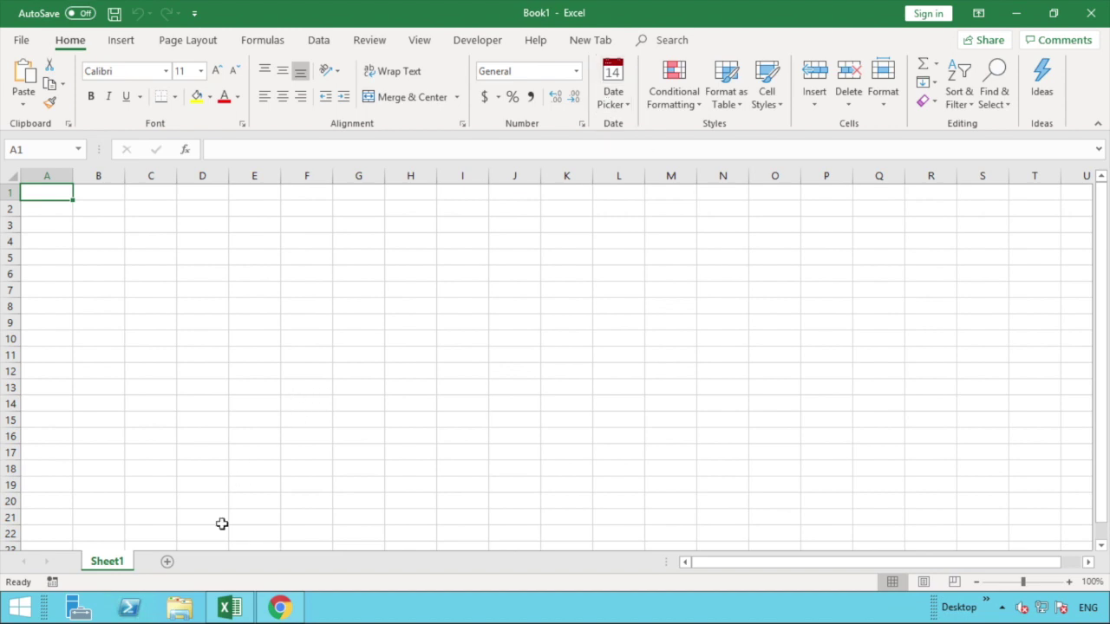
Step: Unblock the add-in file samradapps_datepicker.xlam in the Desktop folder through its file properties and close the folder window
click(185, 615)
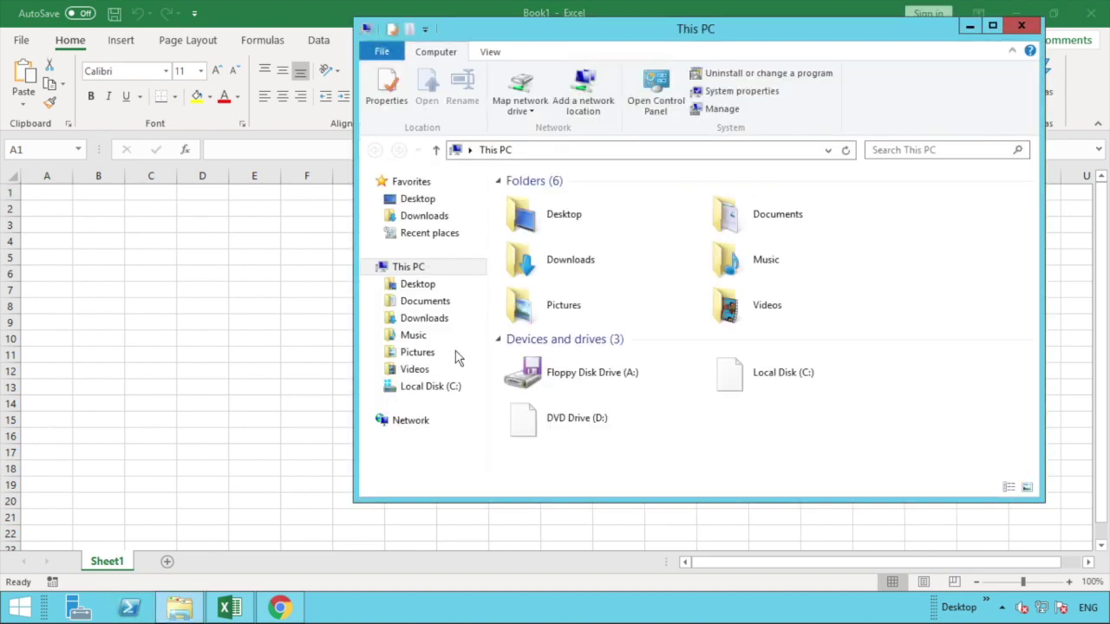
click(428, 205)
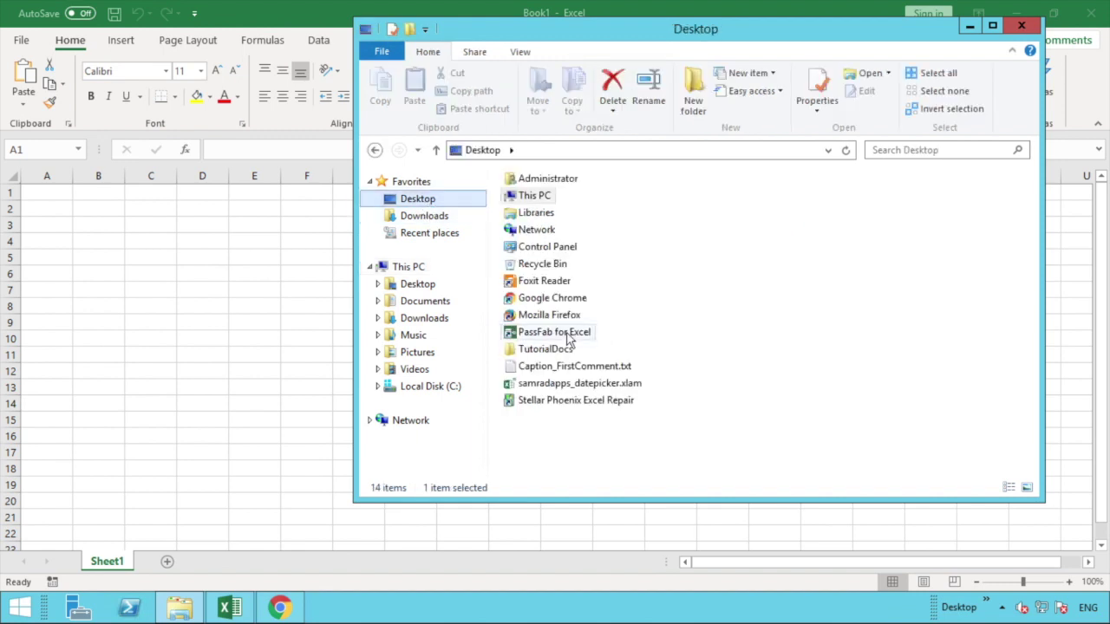
right_click(558, 383)
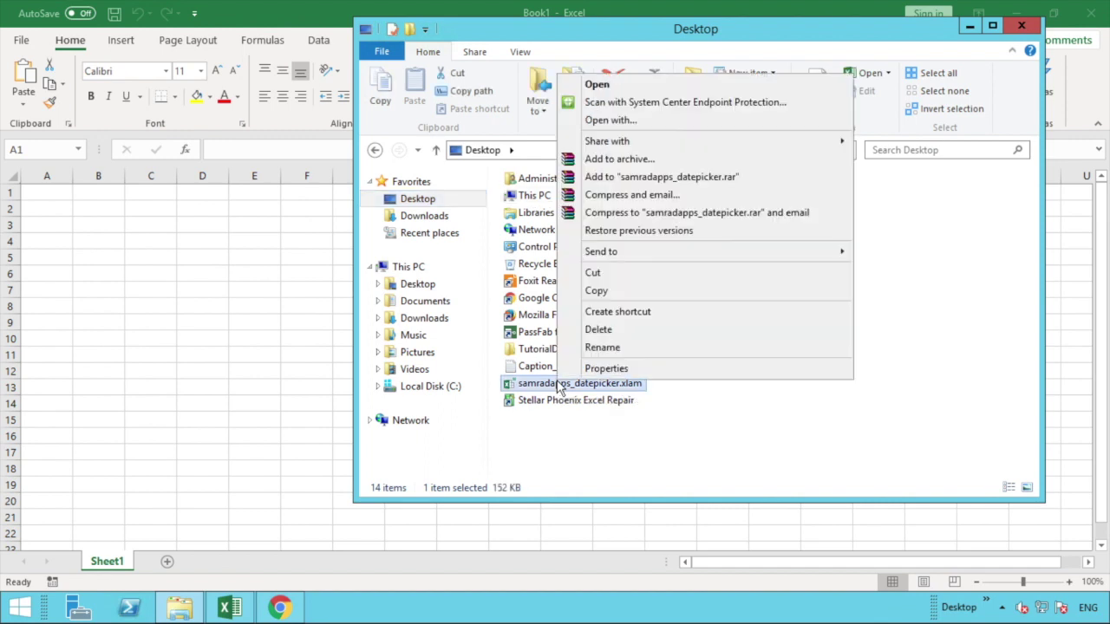
click(598, 371)
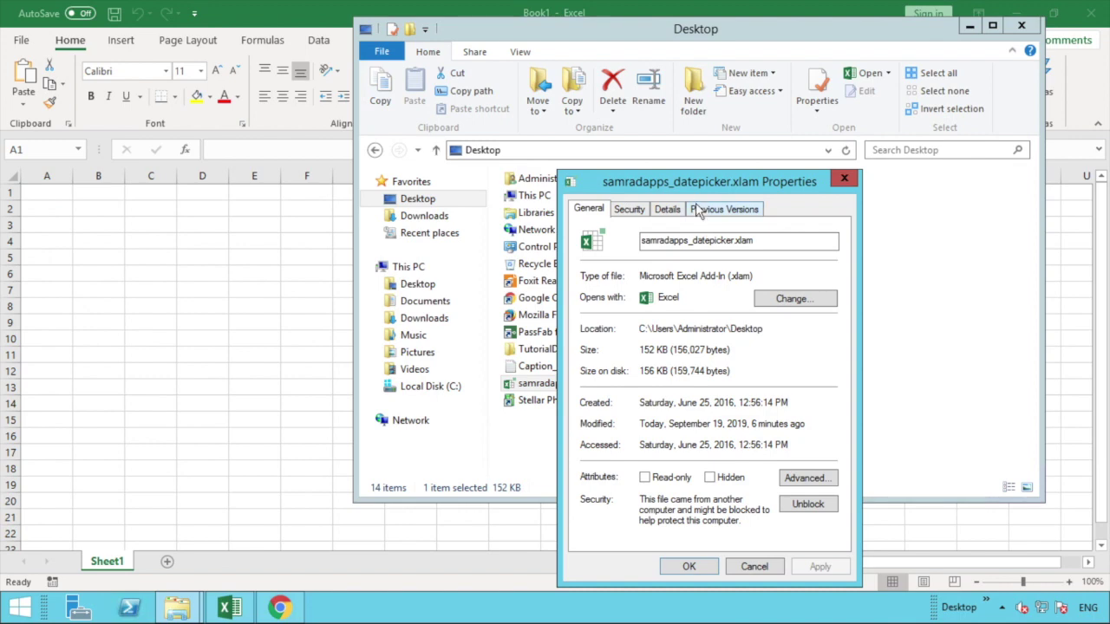
drag(696, 186, 677, 86)
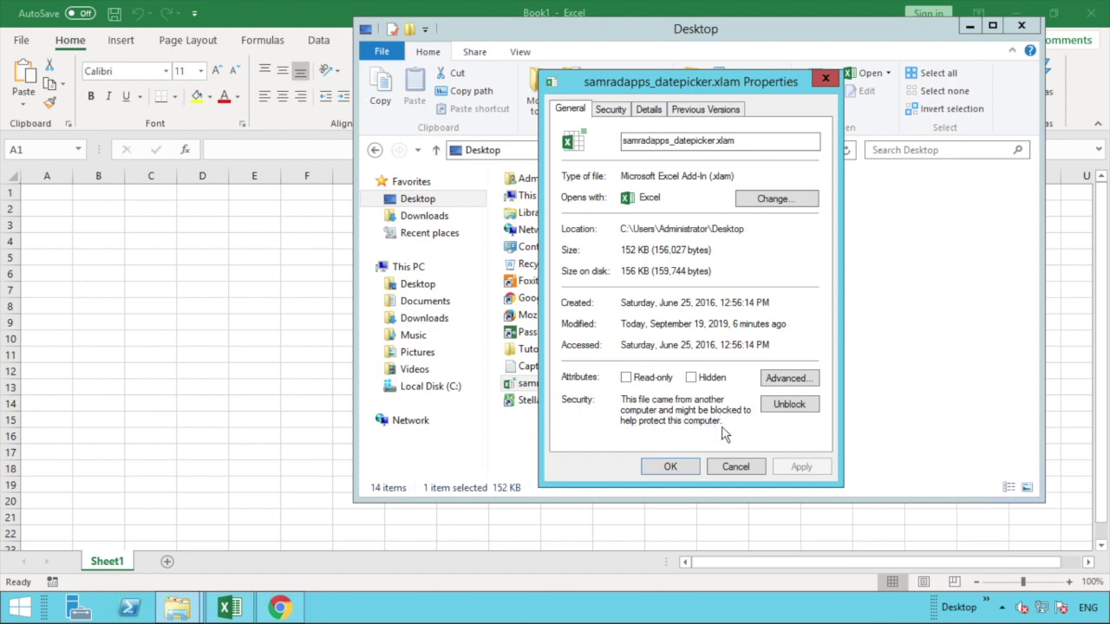
click(789, 405)
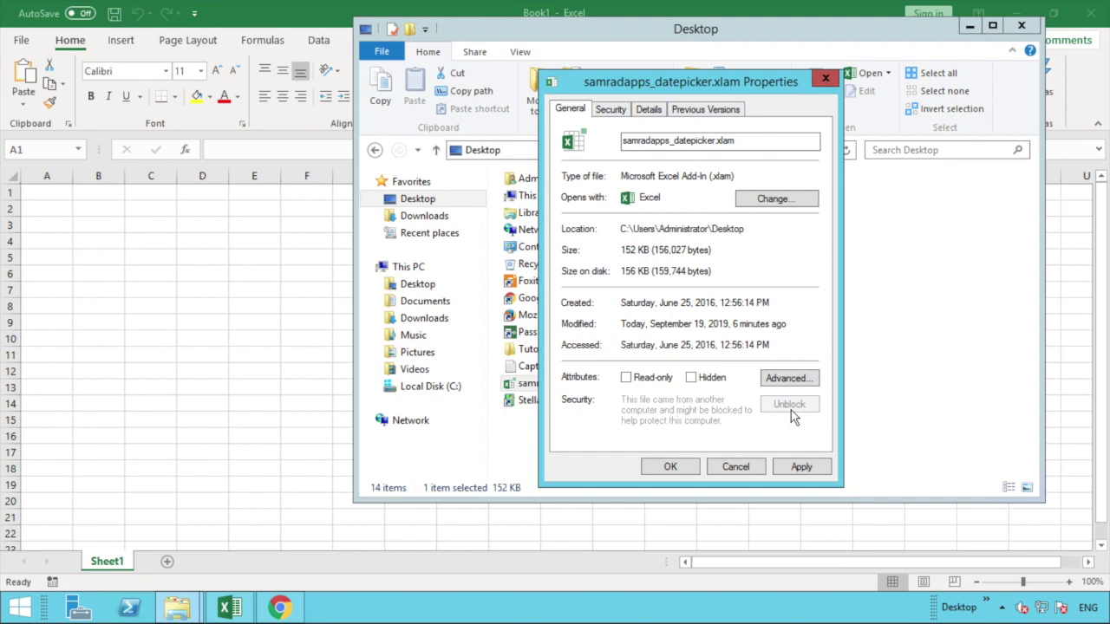
click(790, 467)
click(688, 464)
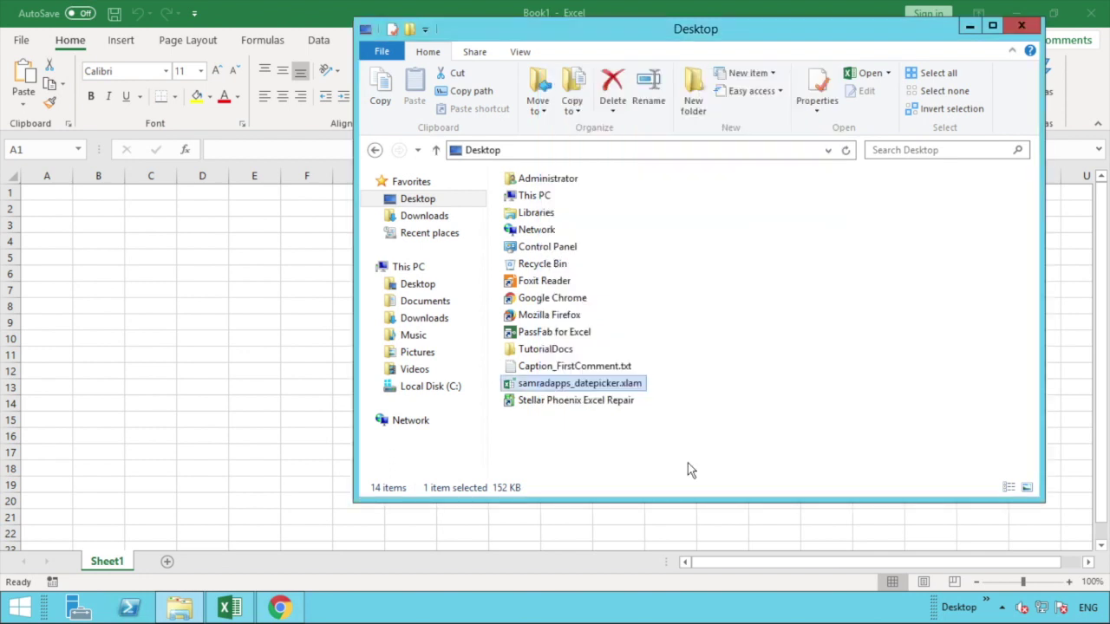
click(1021, 26)
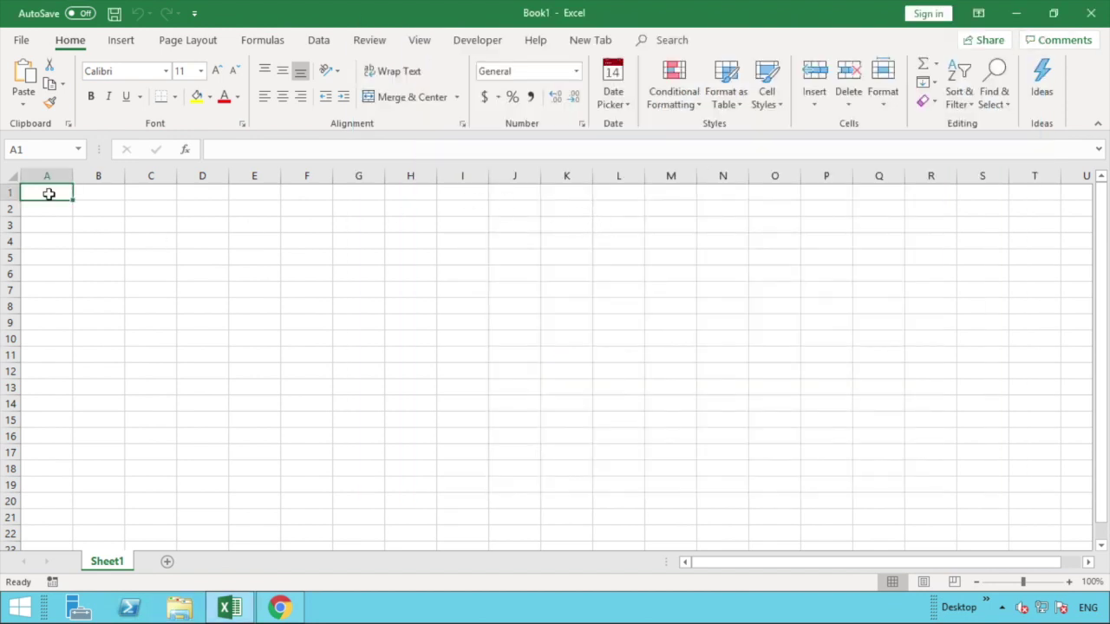
Step: Insert the date 9/1/2019 in cell A1 with the Date Picker command and reselect the cell
click(611, 87)
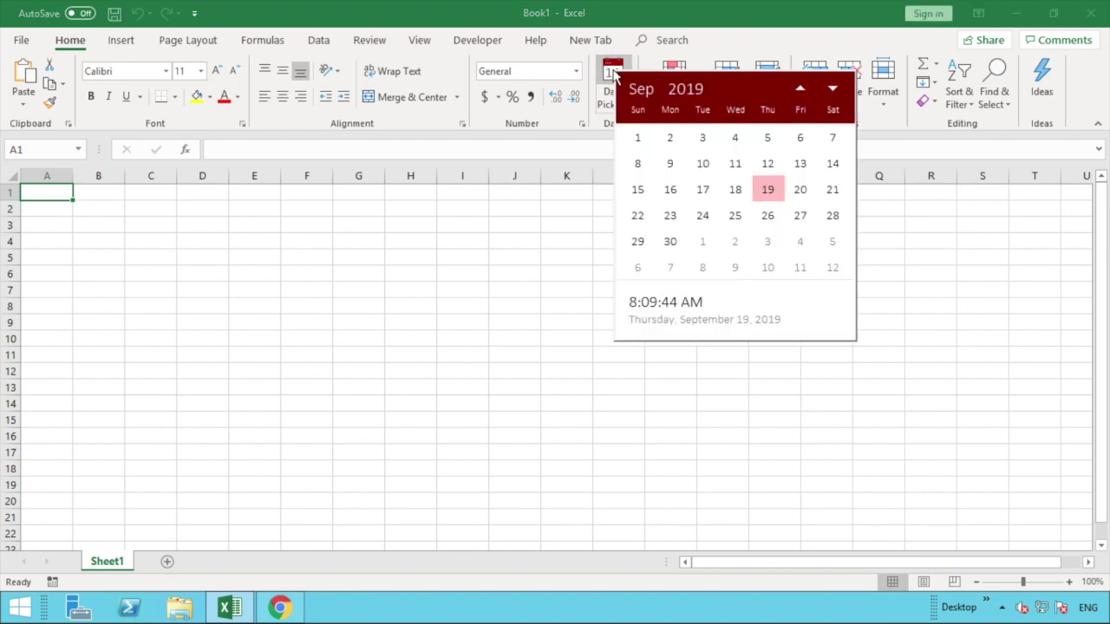
click(636, 137)
click(47, 210)
click(48, 195)
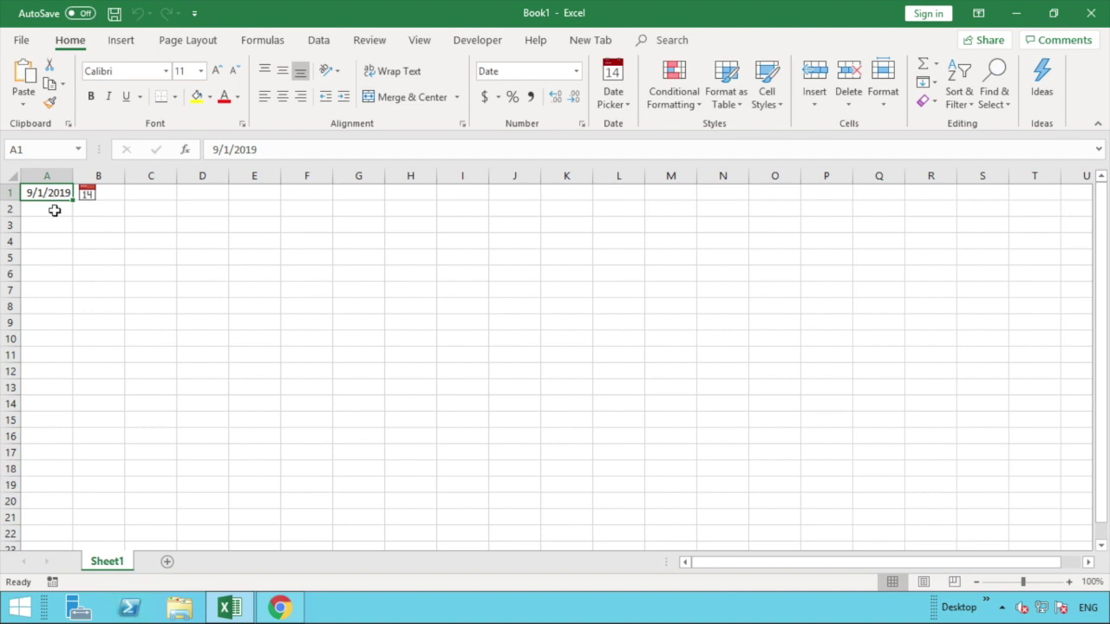
Step: Insert the date 9/2/2019 in cell A2 using the in-grid calendar
click(54, 209)
click(87, 209)
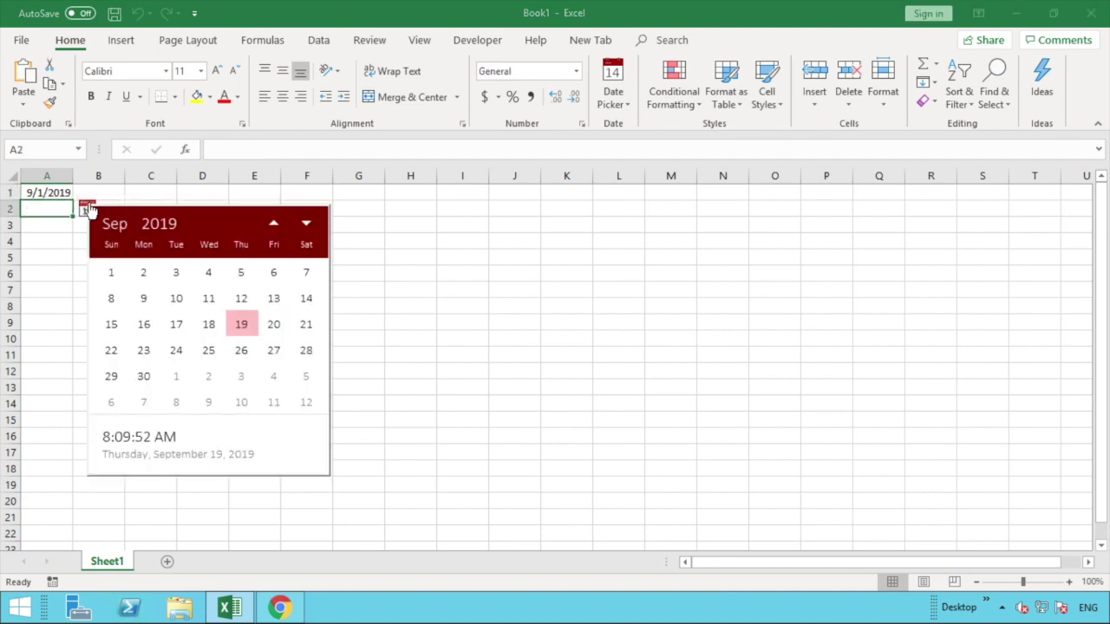
click(143, 272)
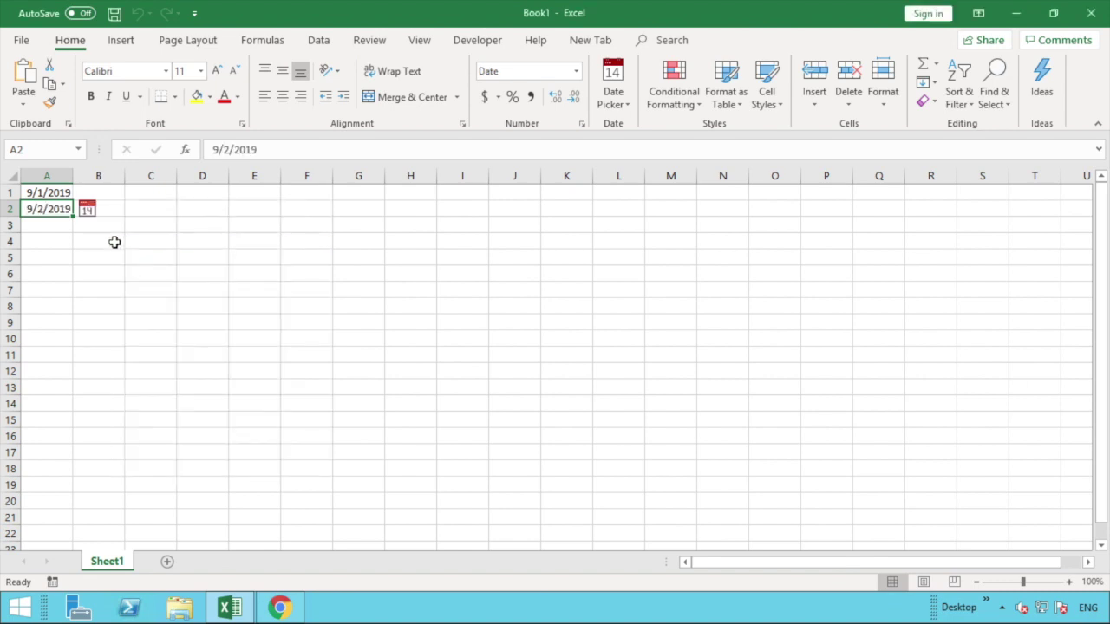
Step: Insert today's date, 9/19/2019, in cell A3 from the in-grid calendar and autofit column A
click(56, 226)
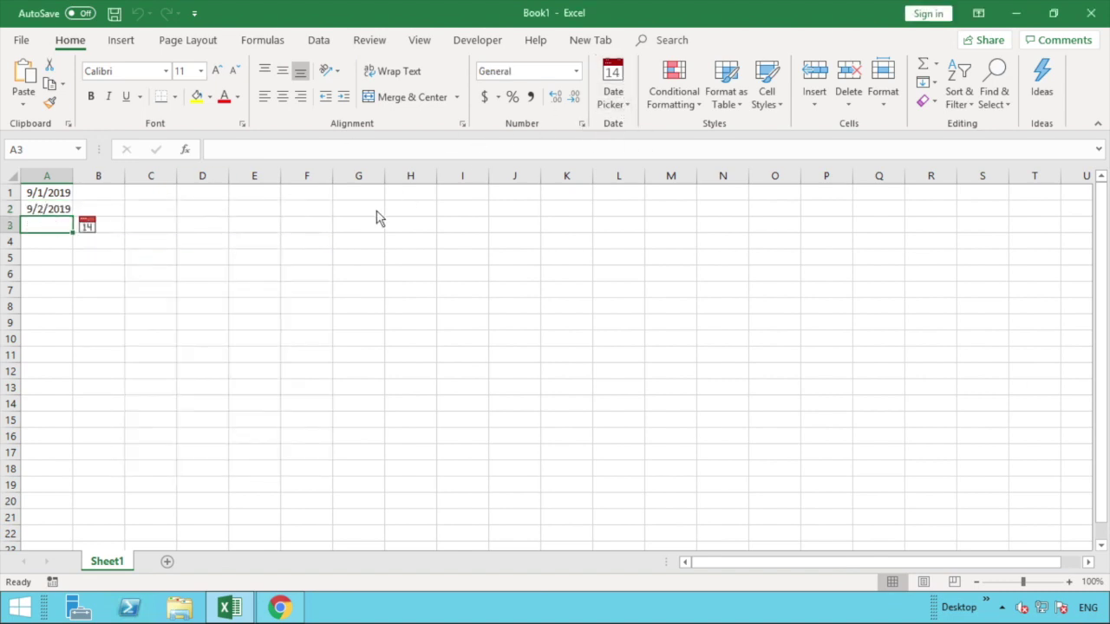
click(88, 227)
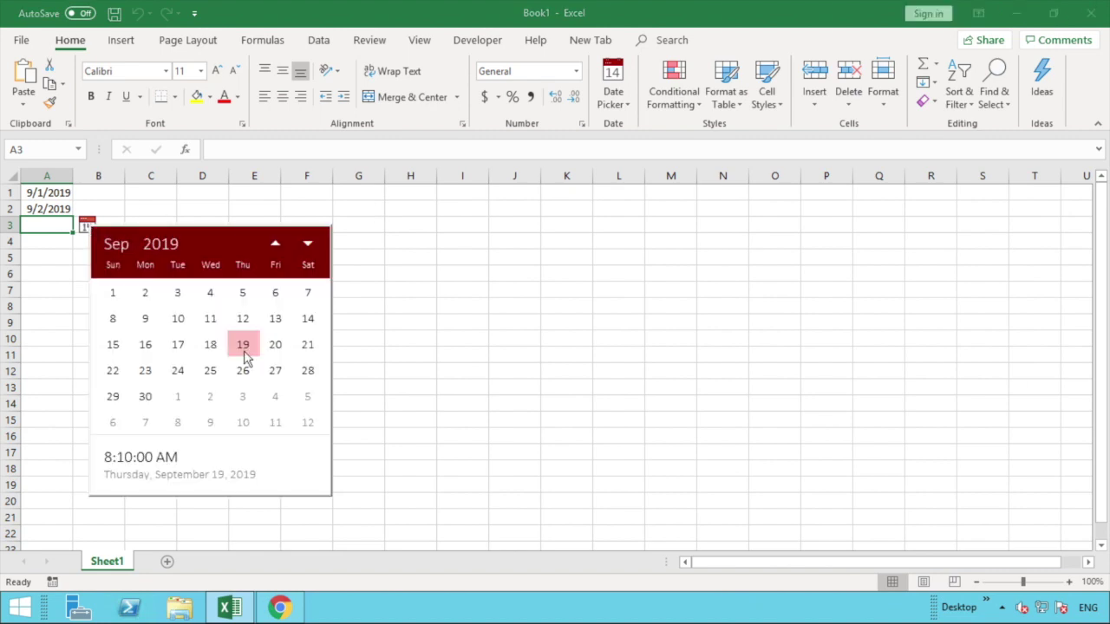
click(194, 458)
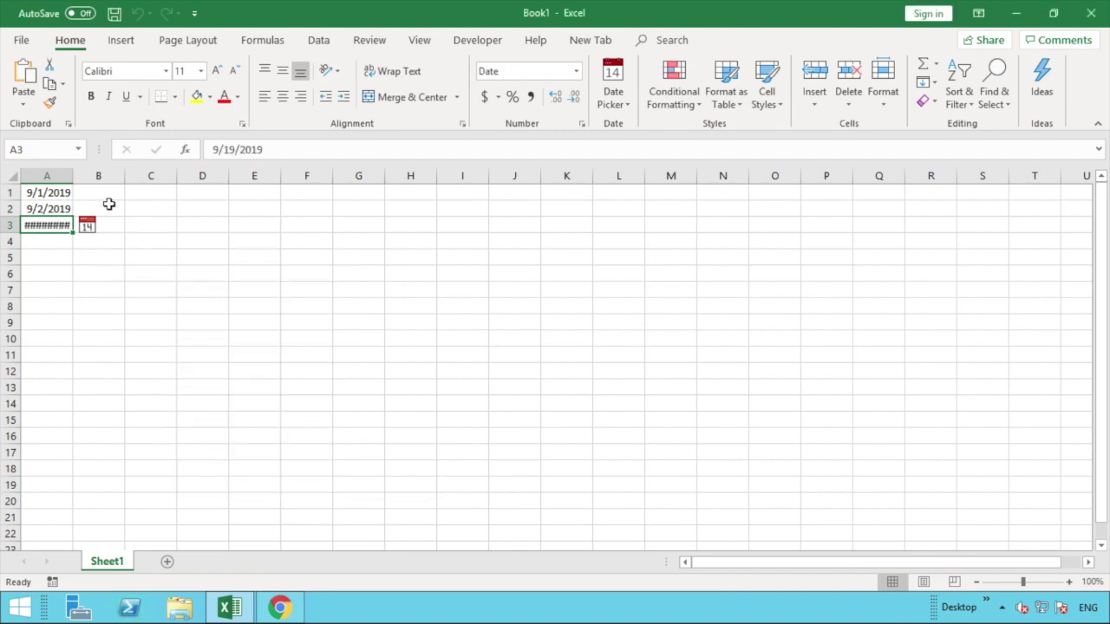
double_click(74, 167)
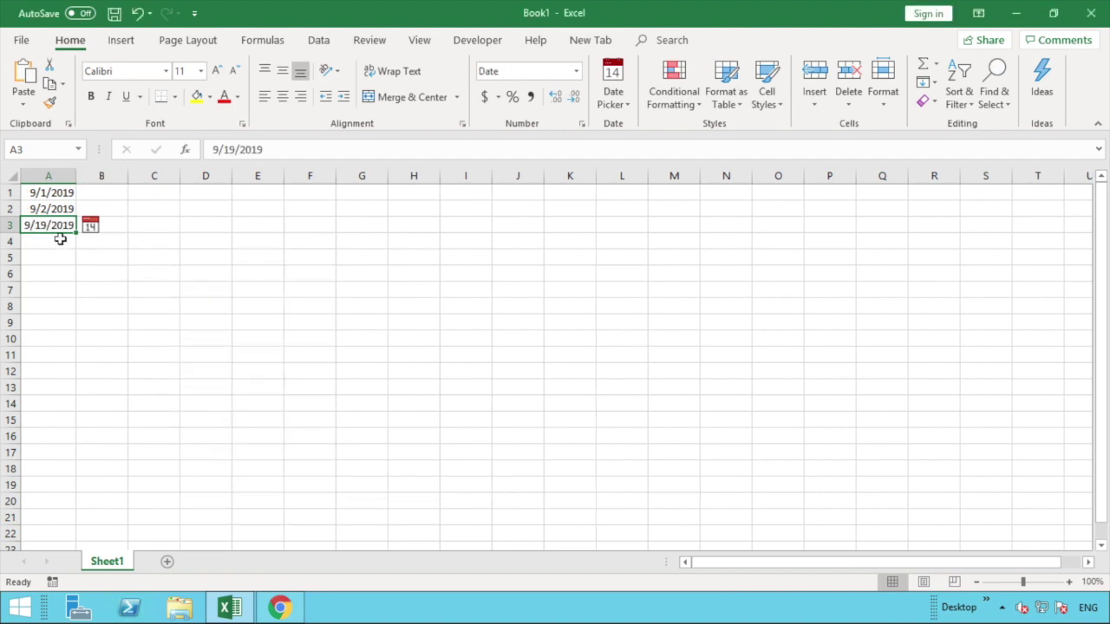
Step: Insert the current date and time in cell A4 from the in-grid calendar, autofit column A and return to cell A1
click(60, 239)
click(90, 242)
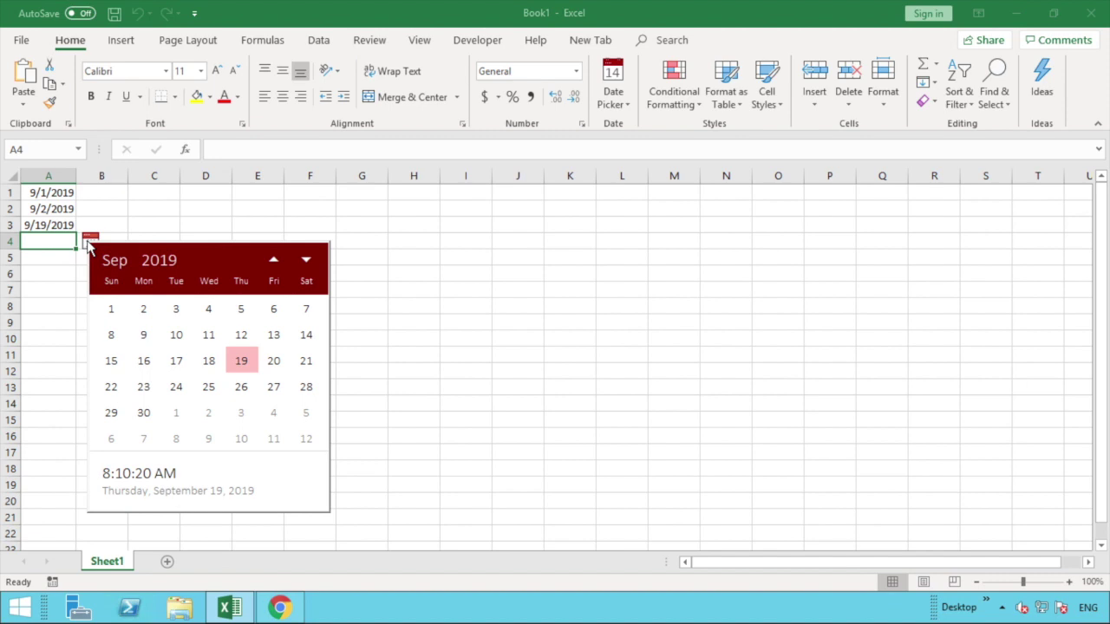
right_click(187, 468)
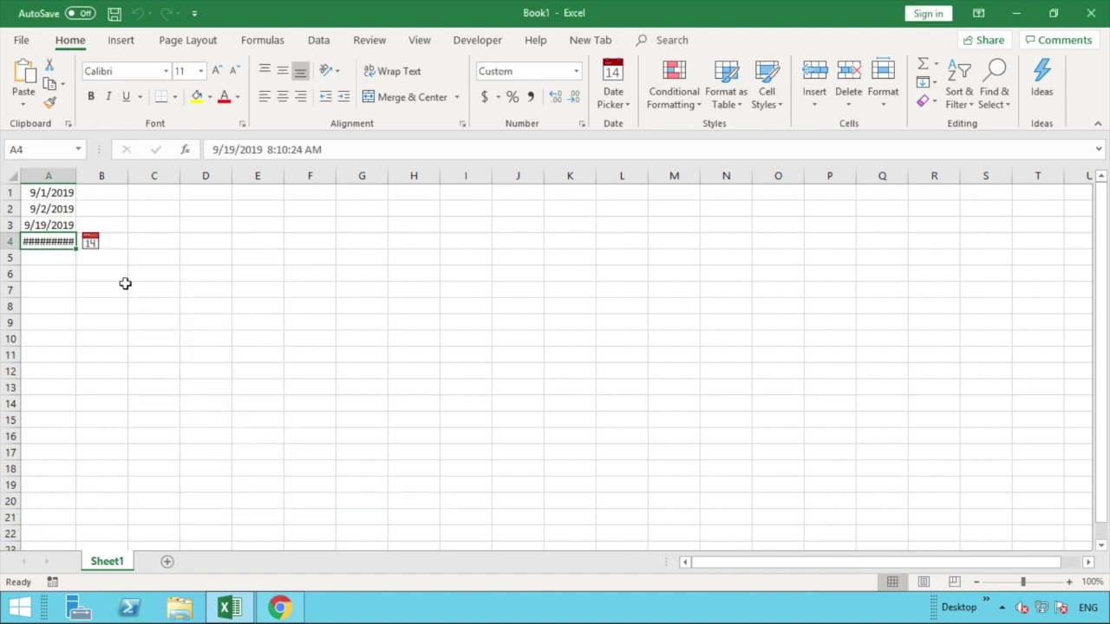
double_click(73, 178)
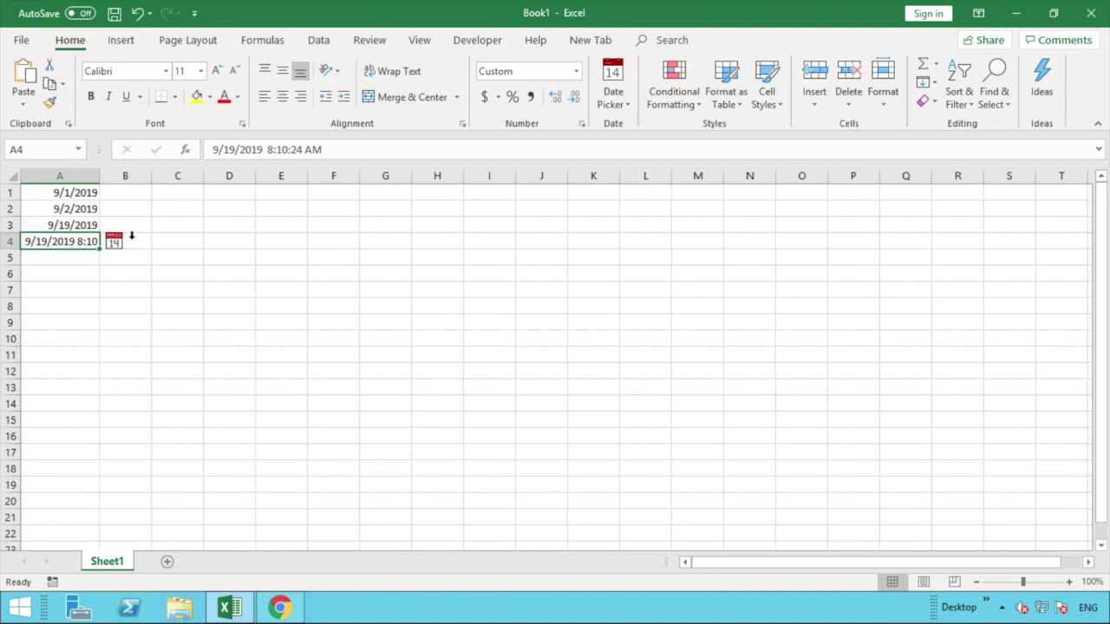
click(166, 273)
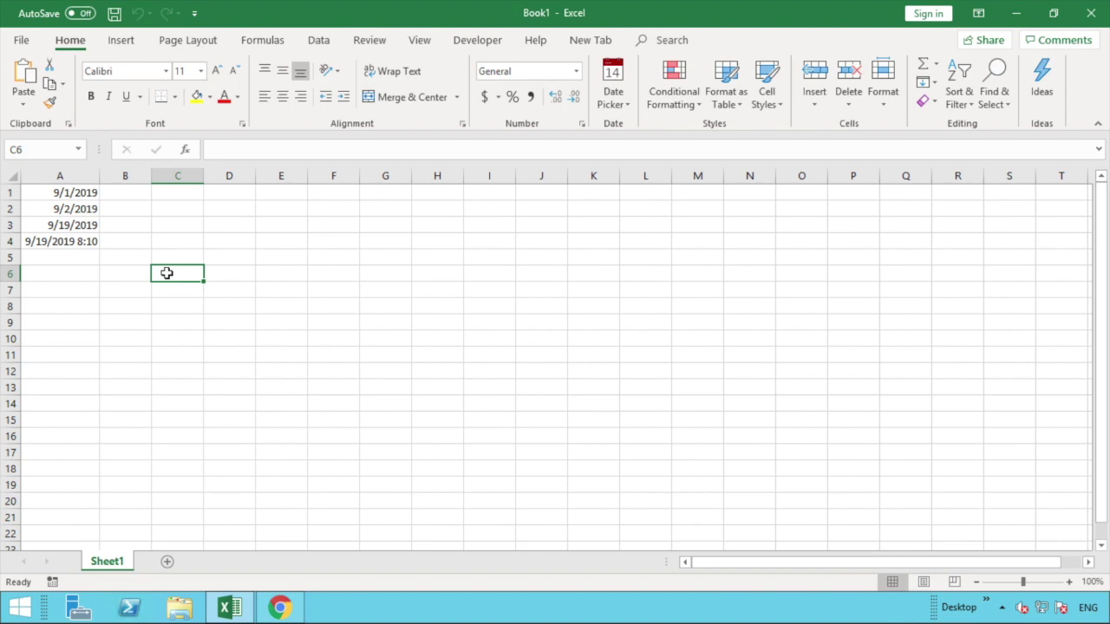
key(ctrl+Home)
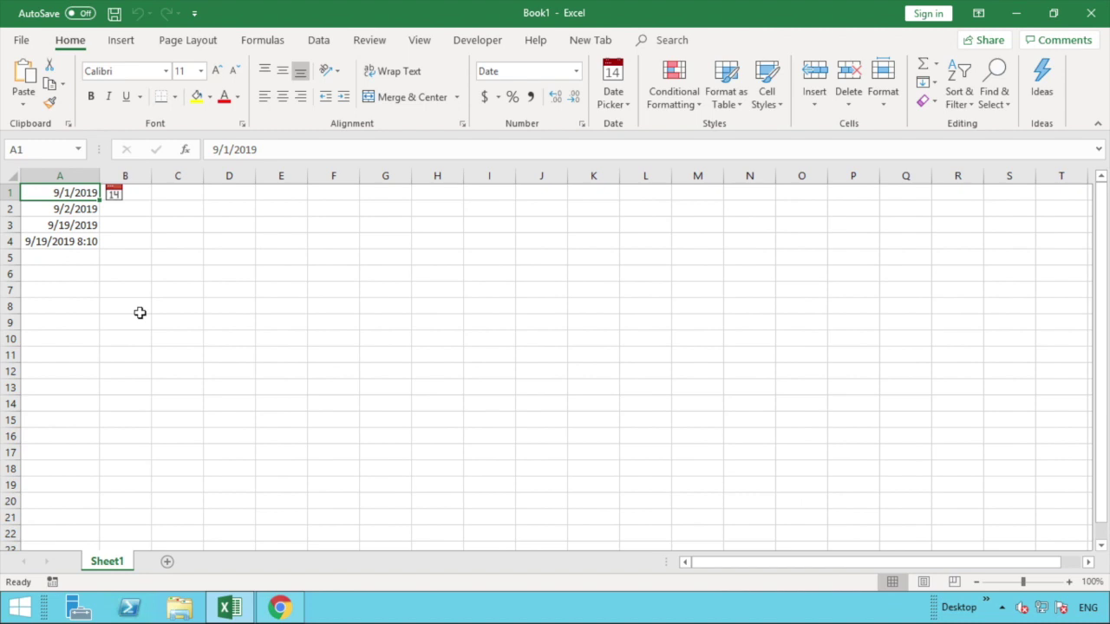